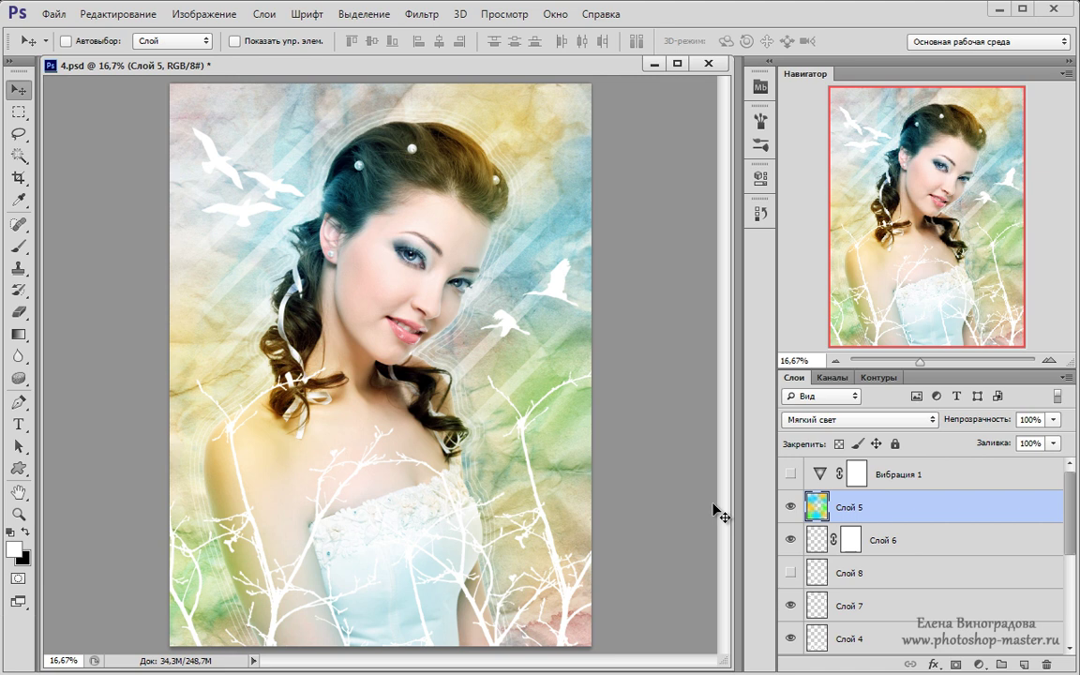
# Hide the background layer "Фон" beneath the cut-out portrait and make it the active layer
pyautogui.press('F12')
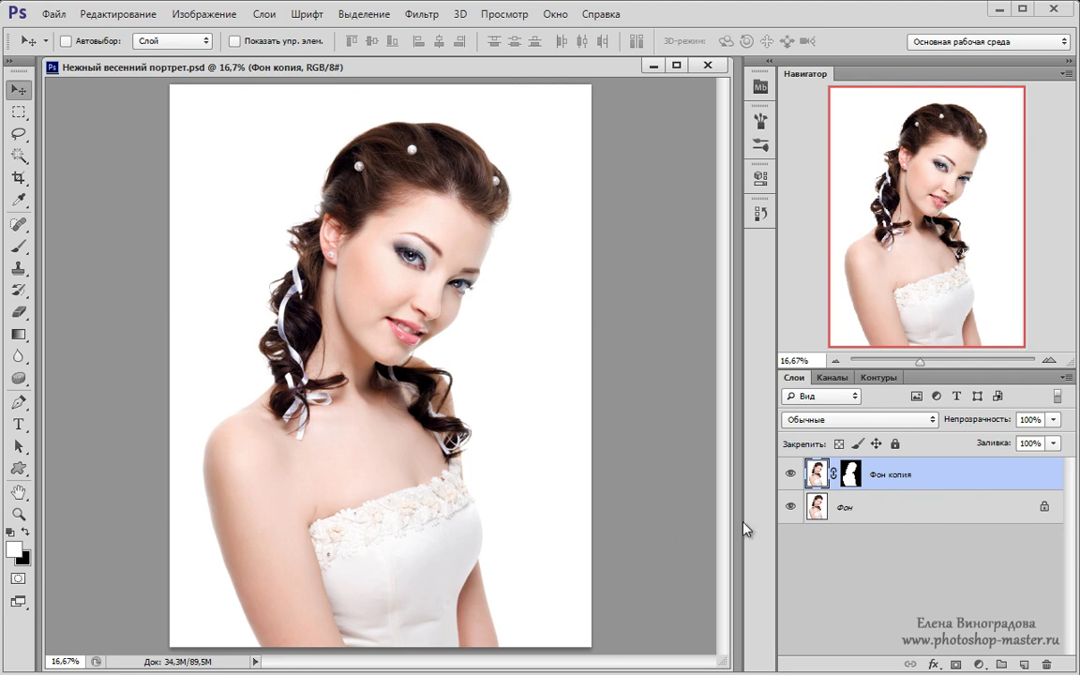
pyautogui.click(791, 507)
pyautogui.click(791, 507)
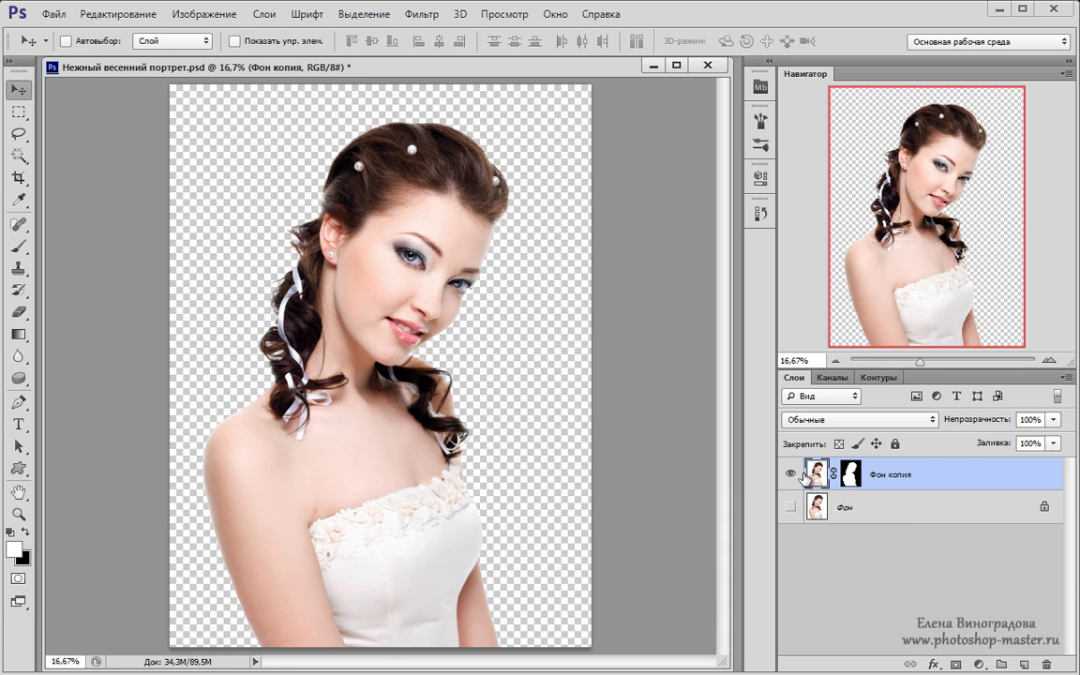
pyautogui.hotkey('alt', '[')
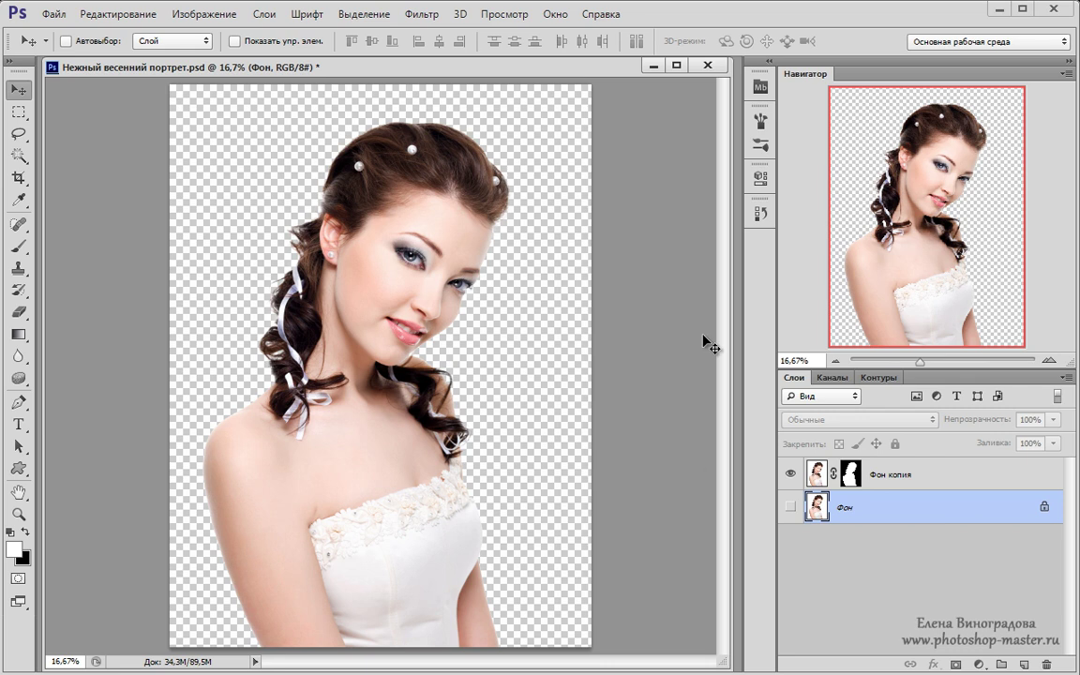
# Open the crumpled paper texture 88.jpg from Mini Bridge and bring it into the portrait document above the "Фон" layer
pyautogui.click(760, 87)
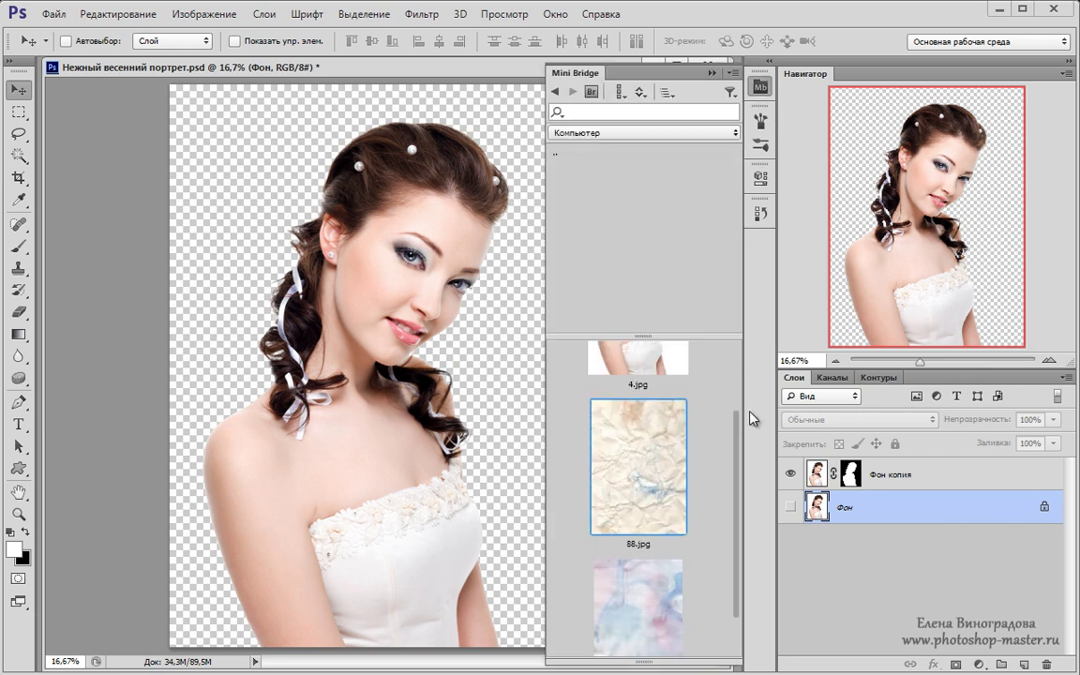
pyautogui.doubleClick(659, 476)
pyautogui.click(712, 72)
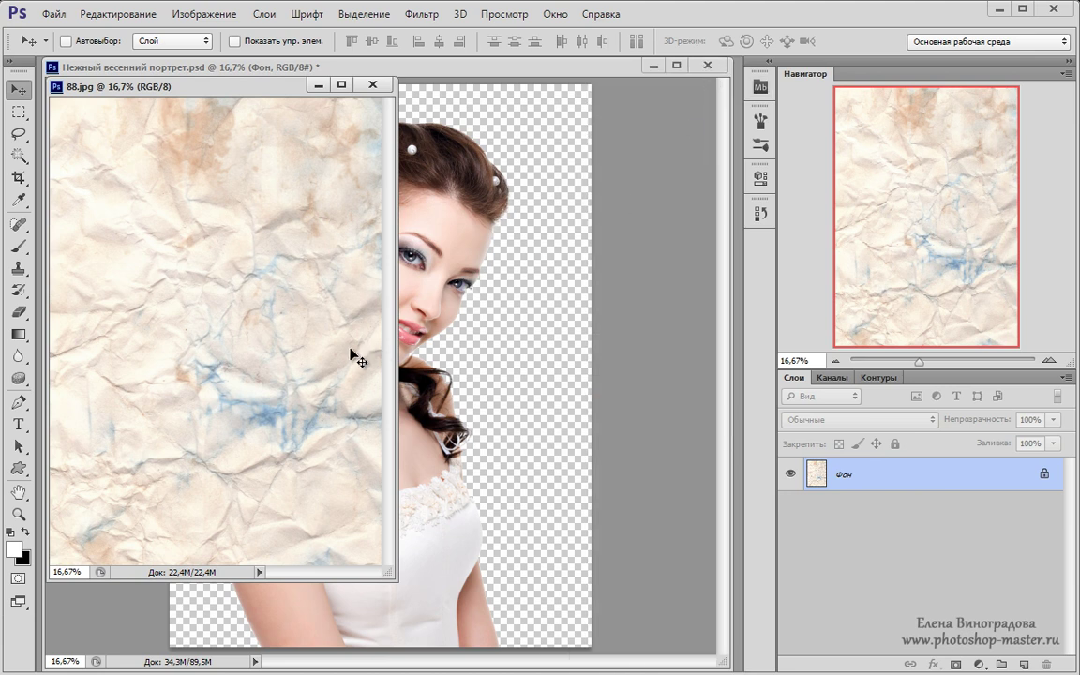
pyautogui.moveTo(356, 359); pyautogui.dragTo(534, 378)
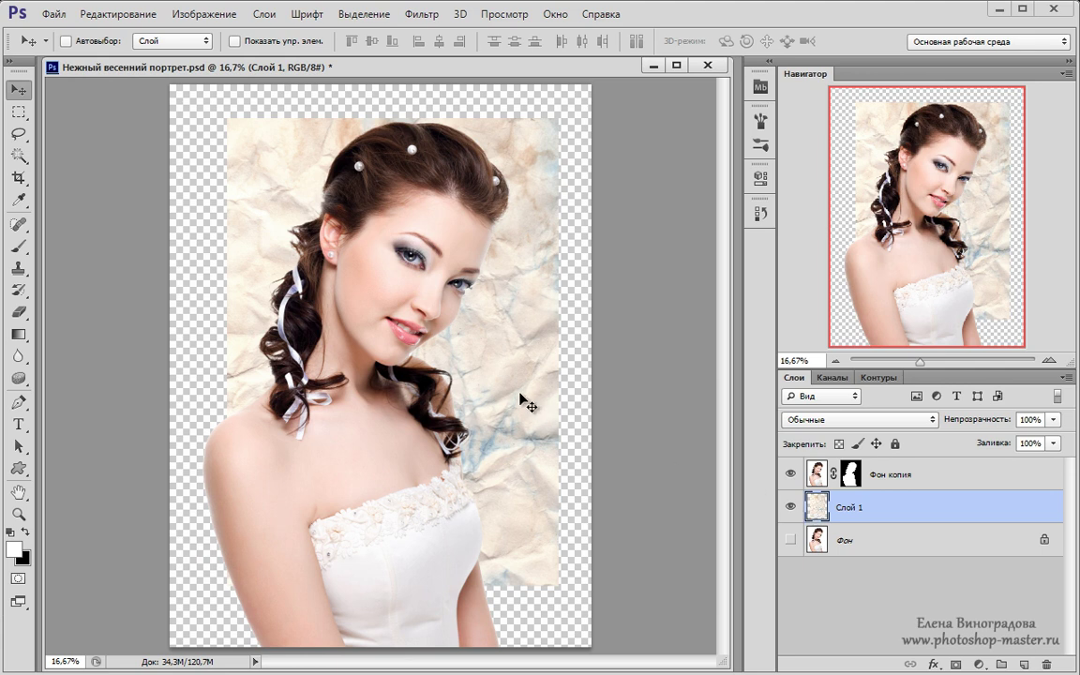
# Transform the paper texture to fill the whole canvas, scaling it to 127.23% width and 120.26% height
pyautogui.hotkey('ctrl', 't')
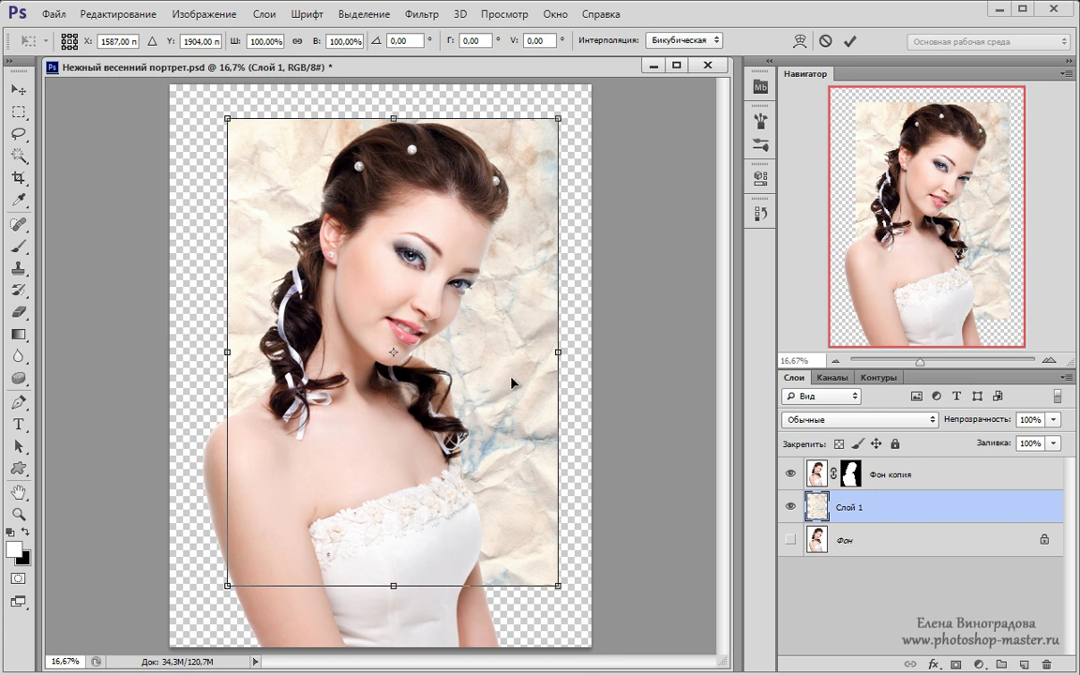
pyautogui.moveTo(511, 375); pyautogui.dragTo(447, 335)
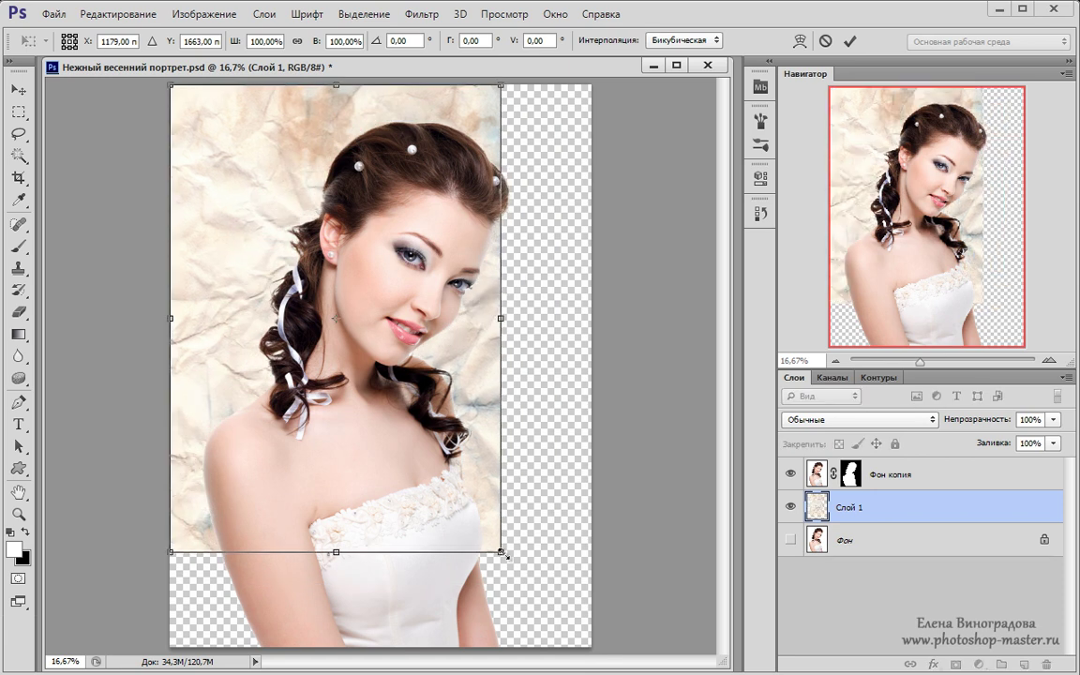
pyautogui.moveTo(502, 552); pyautogui.dragTo(591, 646)
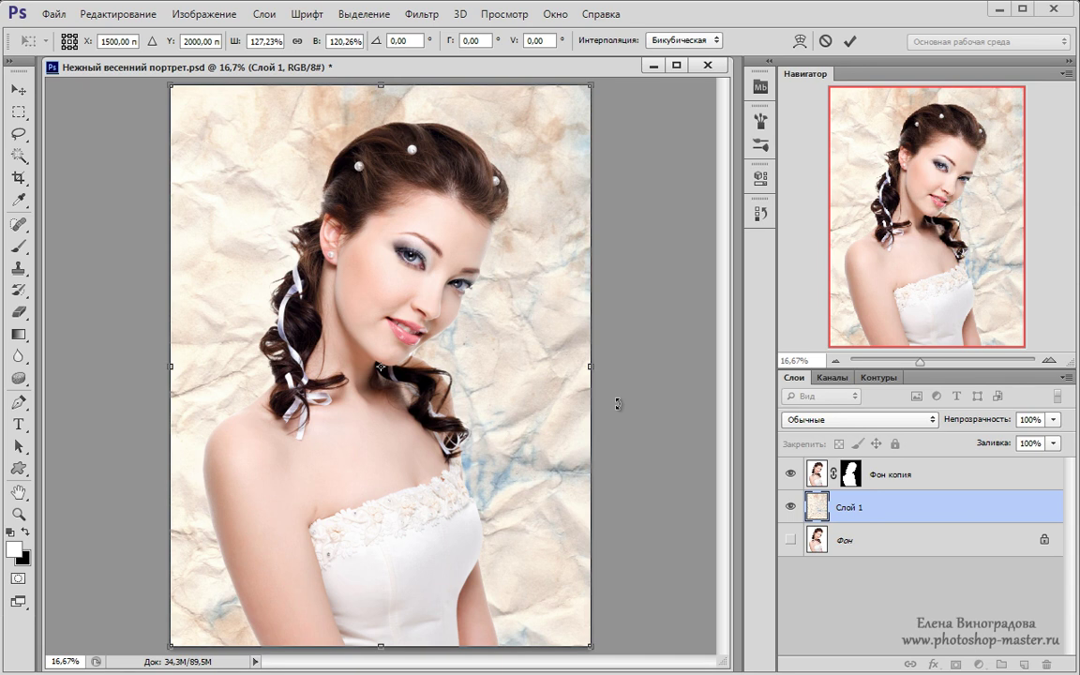
pyautogui.press('Return')
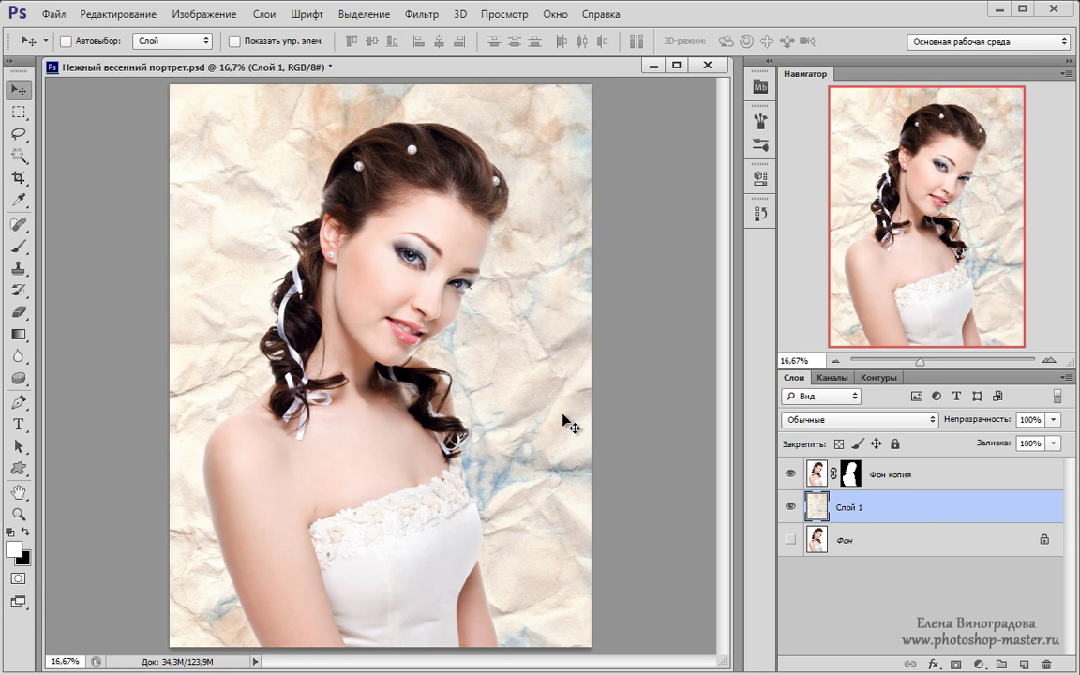
# Open watercolor2.jpg from Mini Bridge and bring it into the portrait document above the paper texture
pyautogui.click(760, 86)
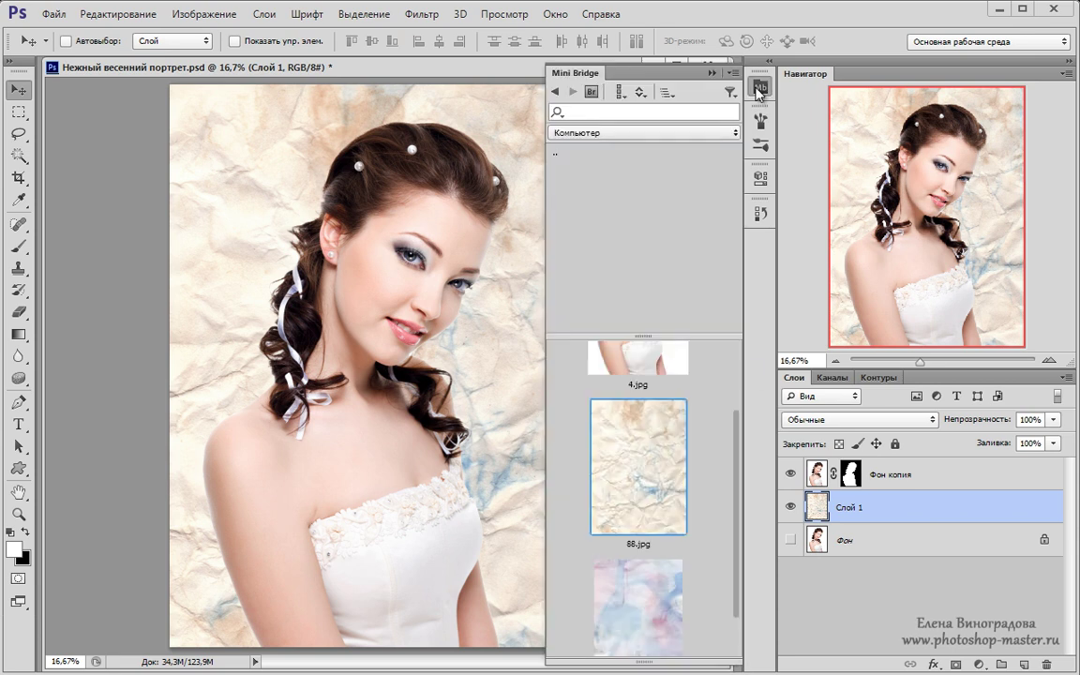
pyautogui.scroll(-1, 741, 460)
pyautogui.click(638, 545)
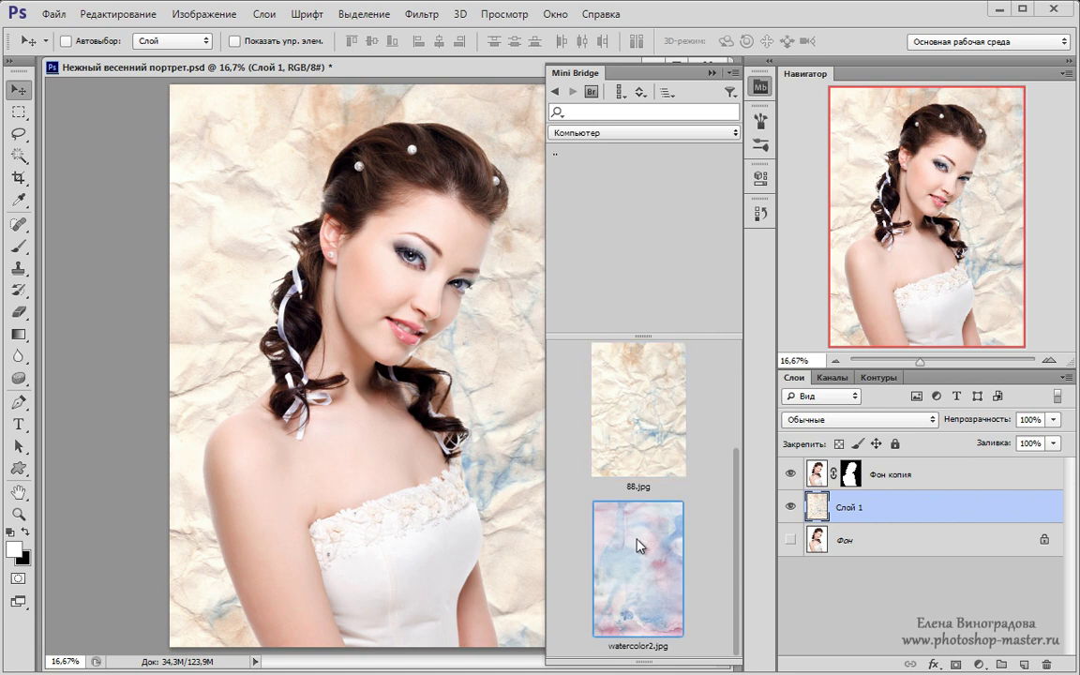
pyautogui.doubleClick(638, 545)
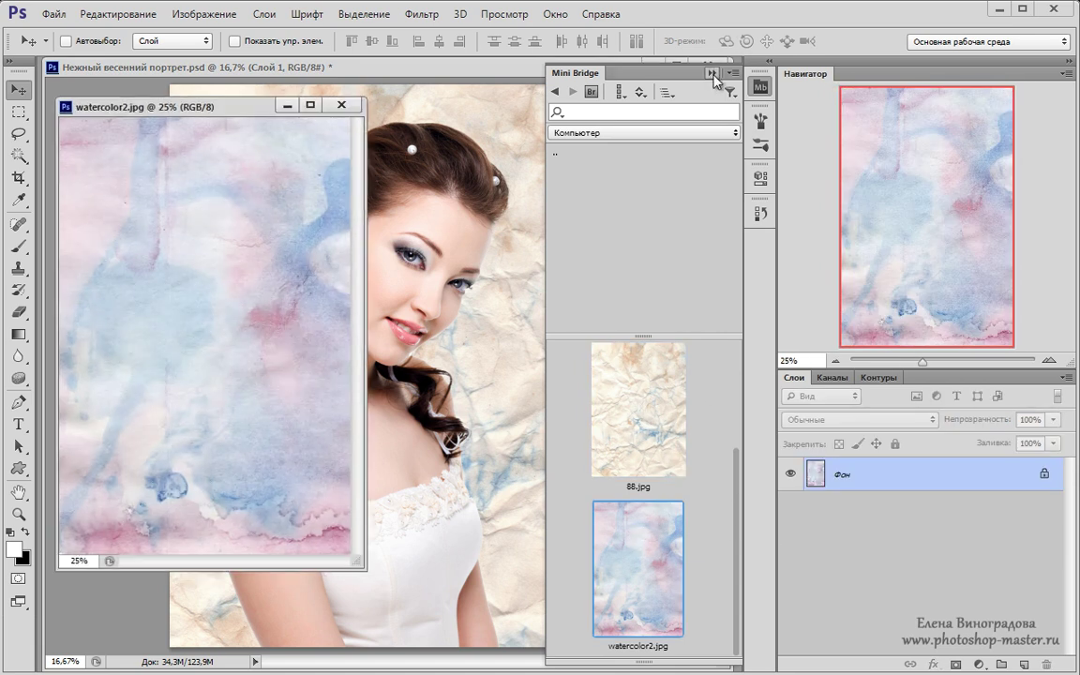
pyautogui.click(712, 73)
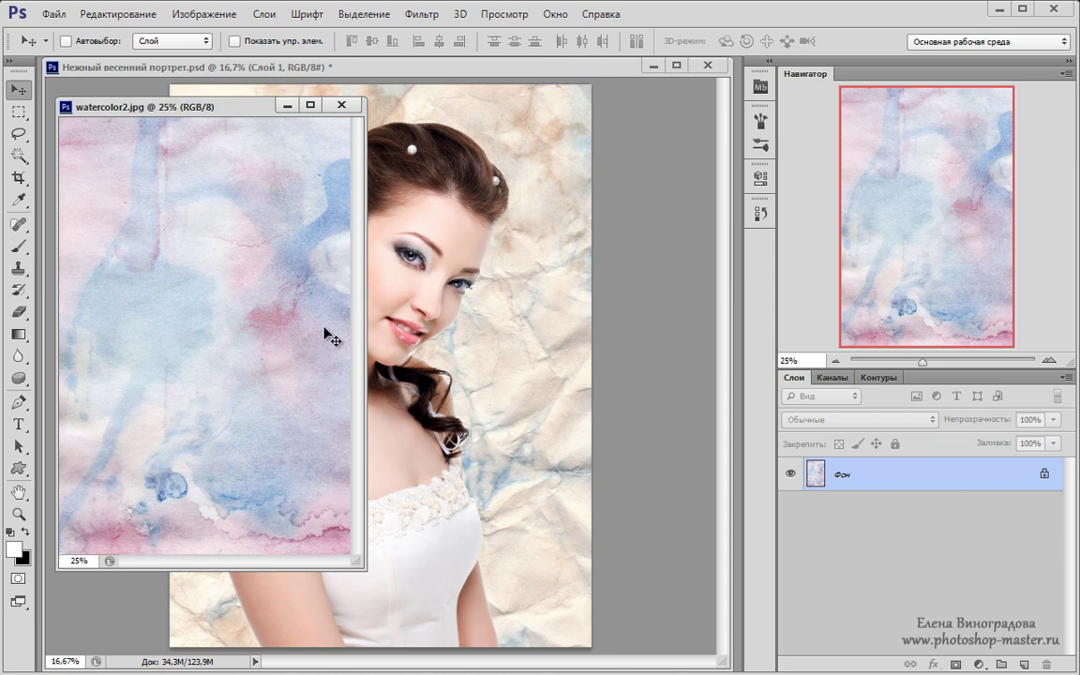
pyautogui.moveTo(322, 341); pyautogui.dragTo(504, 356)
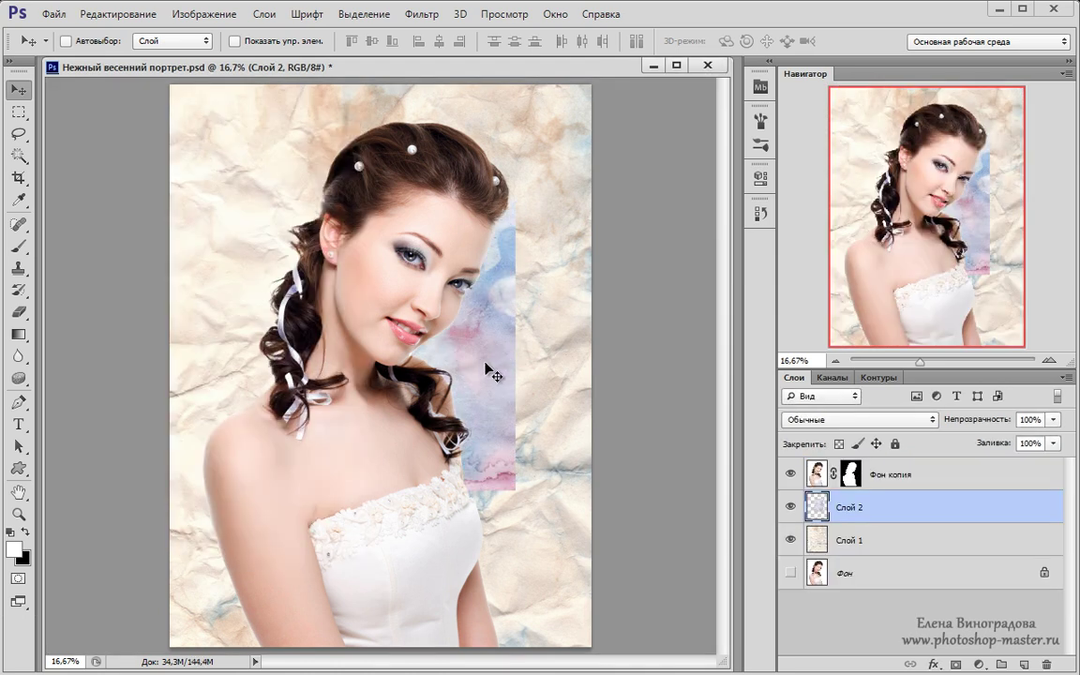
# Transform the watercolor texture to fill the whole canvas, scaling it to 217.39% width and 193.24% height
pyautogui.hotkey('ctrl', 't')
pyautogui.moveTo(486, 367); pyautogui.dragTo(330, 259)
pyautogui.moveTo(363, 376); pyautogui.dragTo(592, 646)
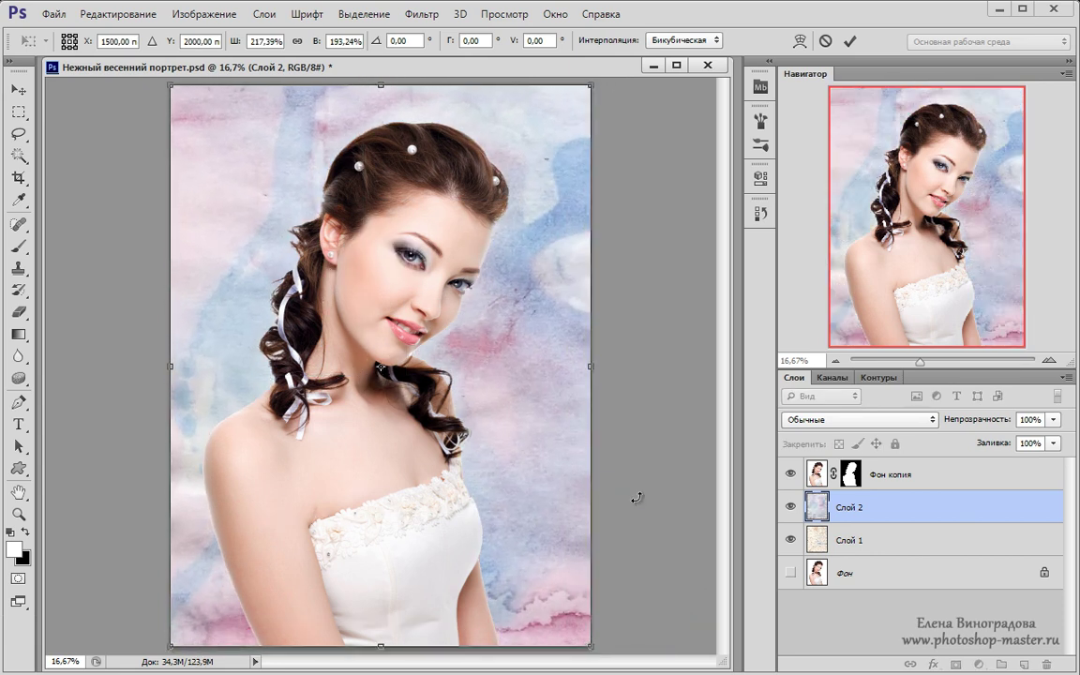
pyautogui.press('Return')
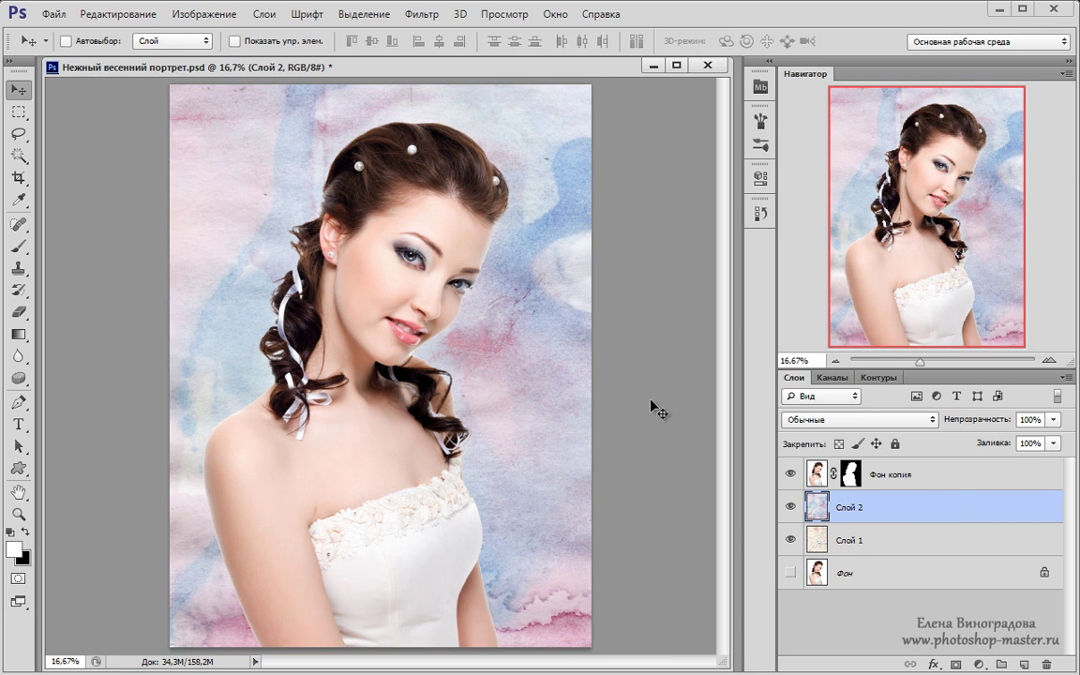
# Set the watercolor layer's blend mode to Multiply (Умножение) and its opacity to 70%
pyautogui.click(871, 423)
pyautogui.click(825, 489)
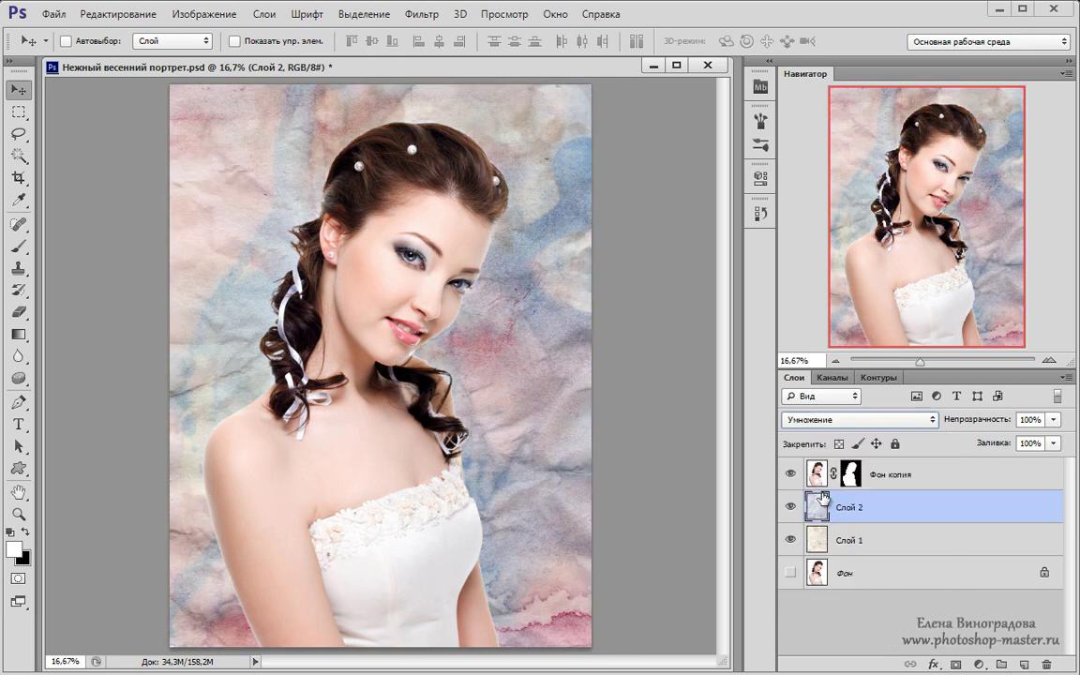
pyautogui.click(1053, 419)
pyautogui.moveTo(1025, 443); pyautogui.dragTo(1031, 442)
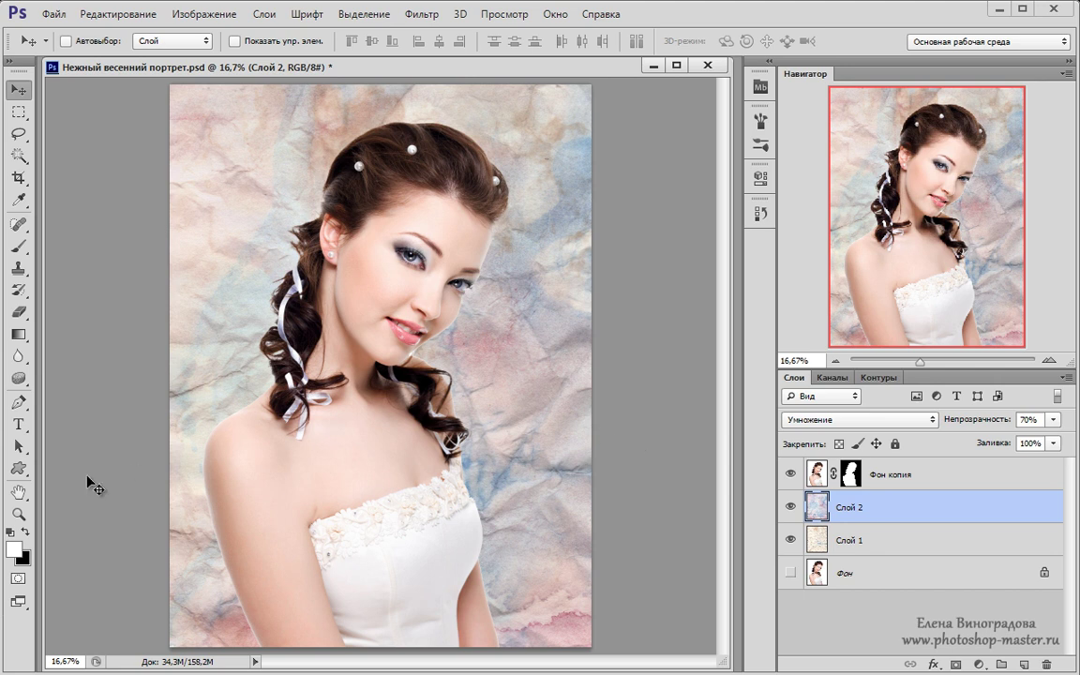
# Draw a white diagonal-stripes custom shape about 3096 px square behind the woman and shift it to the canvas's left edge
pyautogui.click(17, 470)
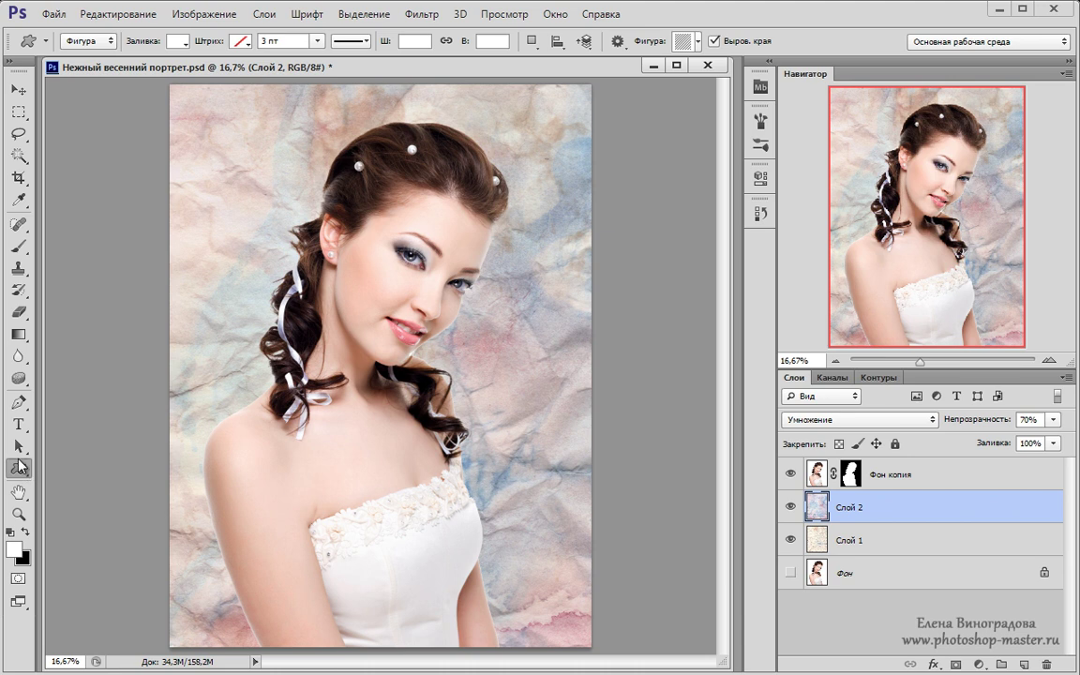
pyautogui.click(108, 42)
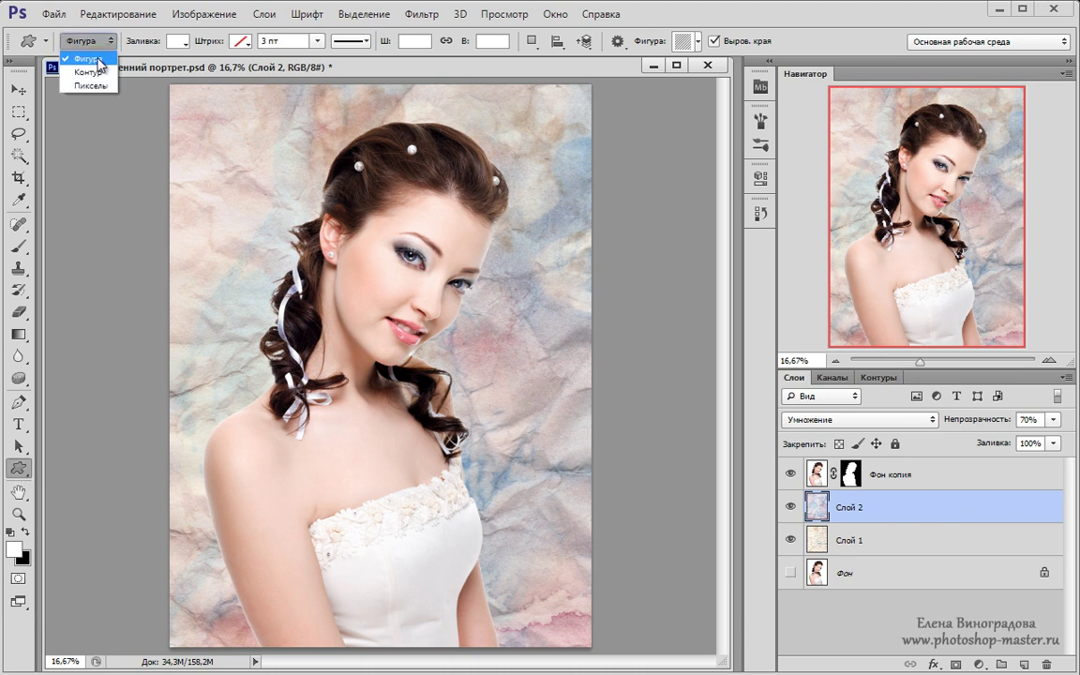
pyautogui.click(89, 58)
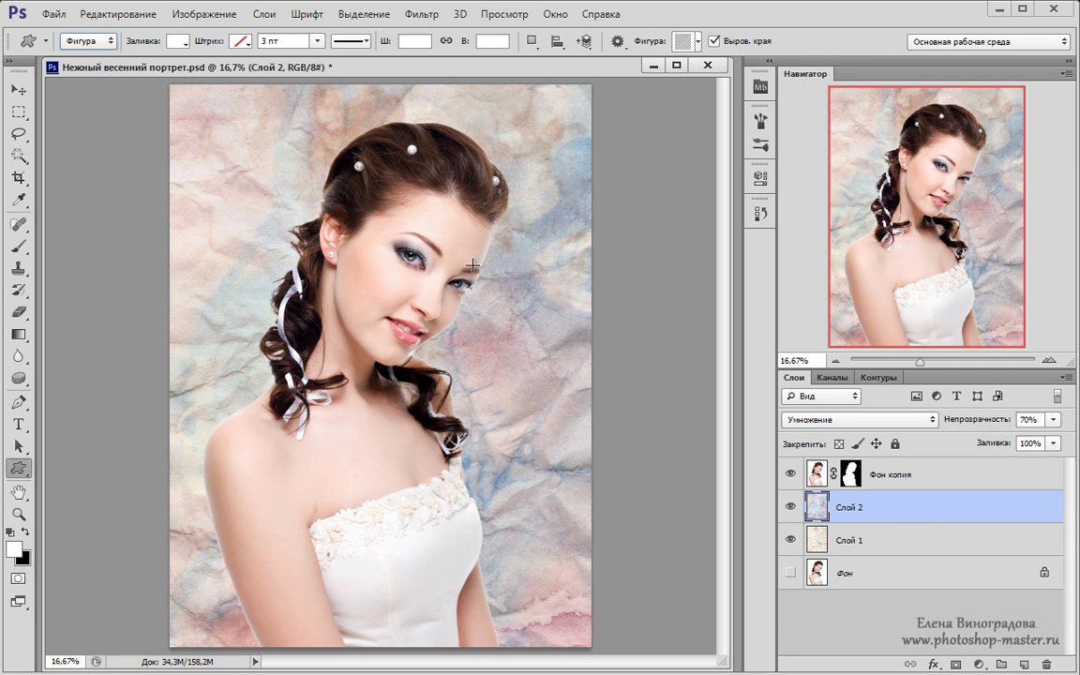
pyautogui.click(701, 46)
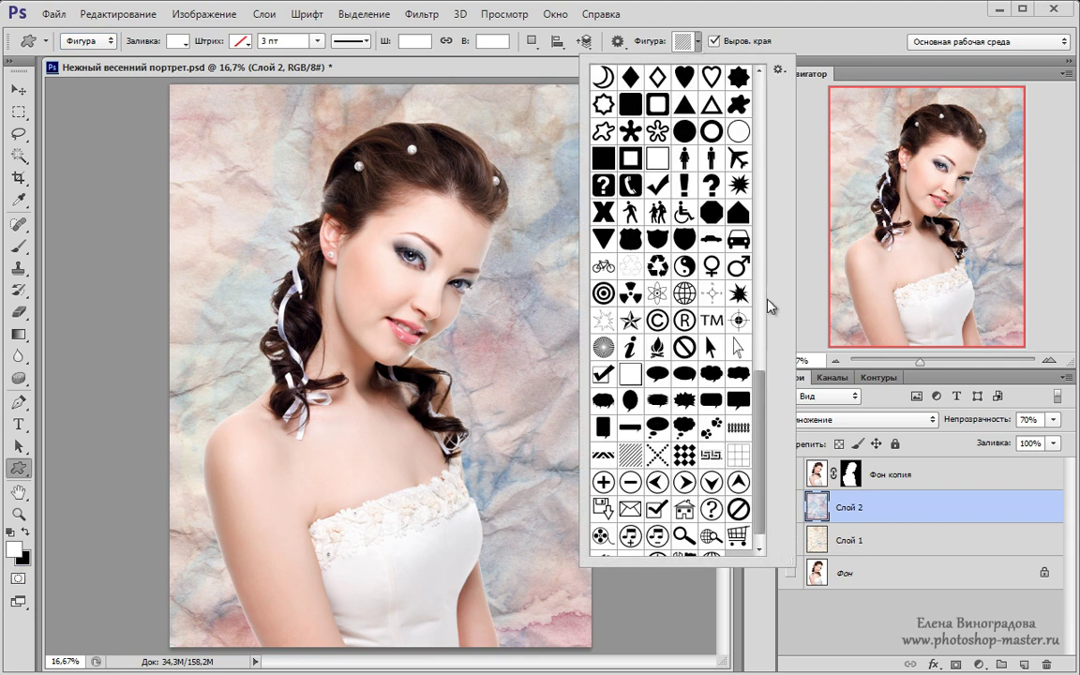
pyautogui.scroll(-1, 762, 428)
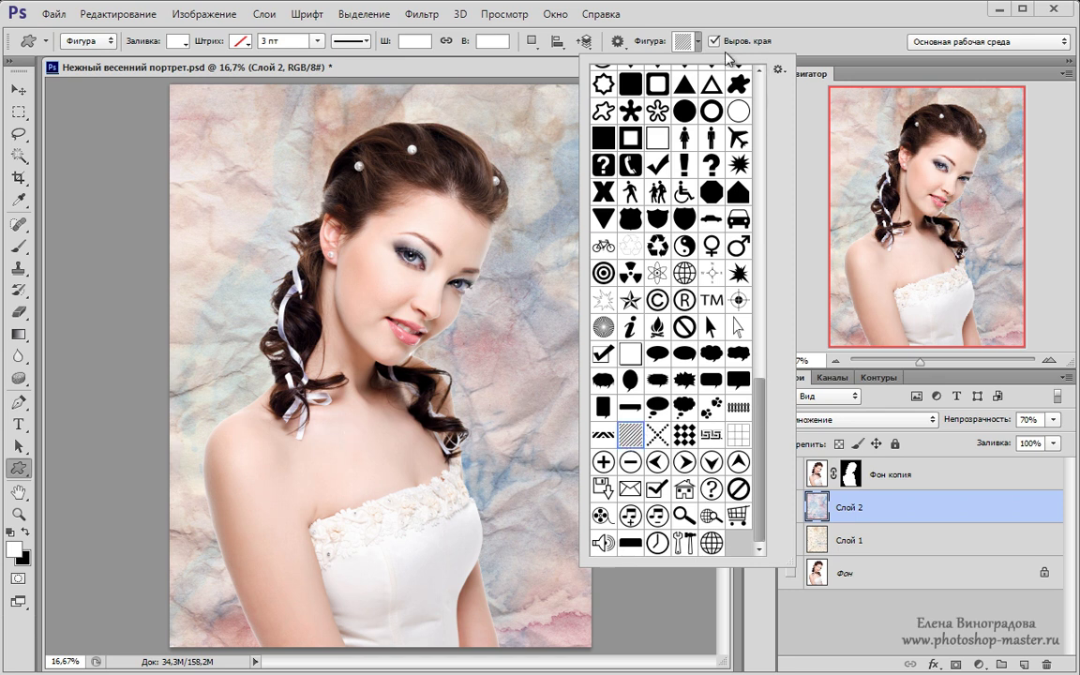
pyautogui.click(630, 45)
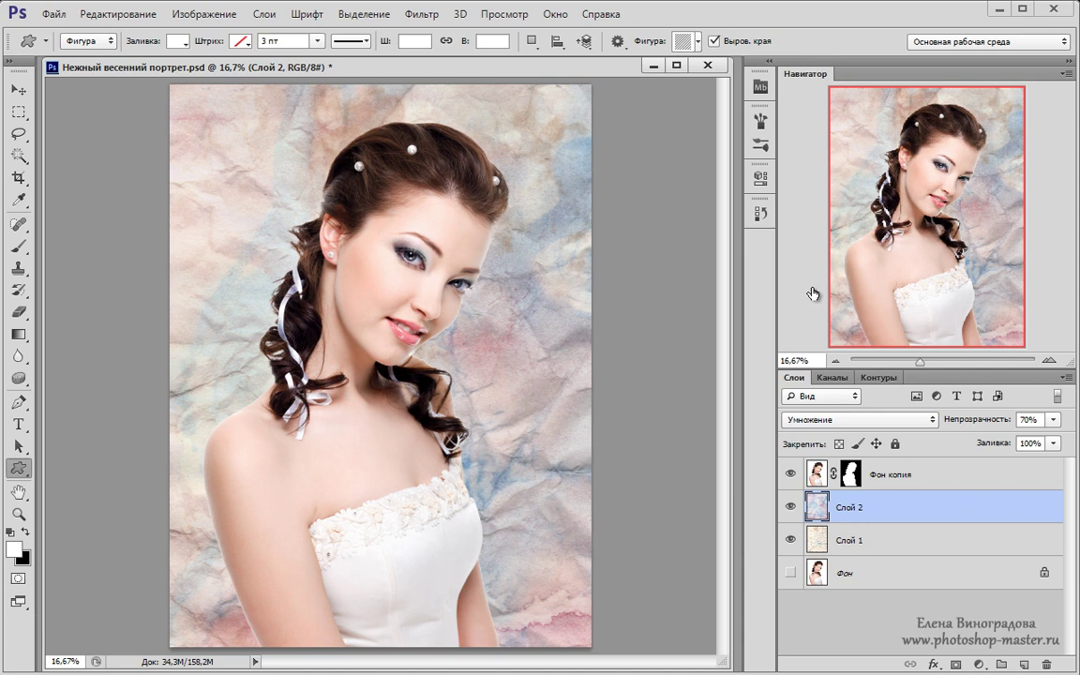
pyautogui.hotkey('ctrl', '-')
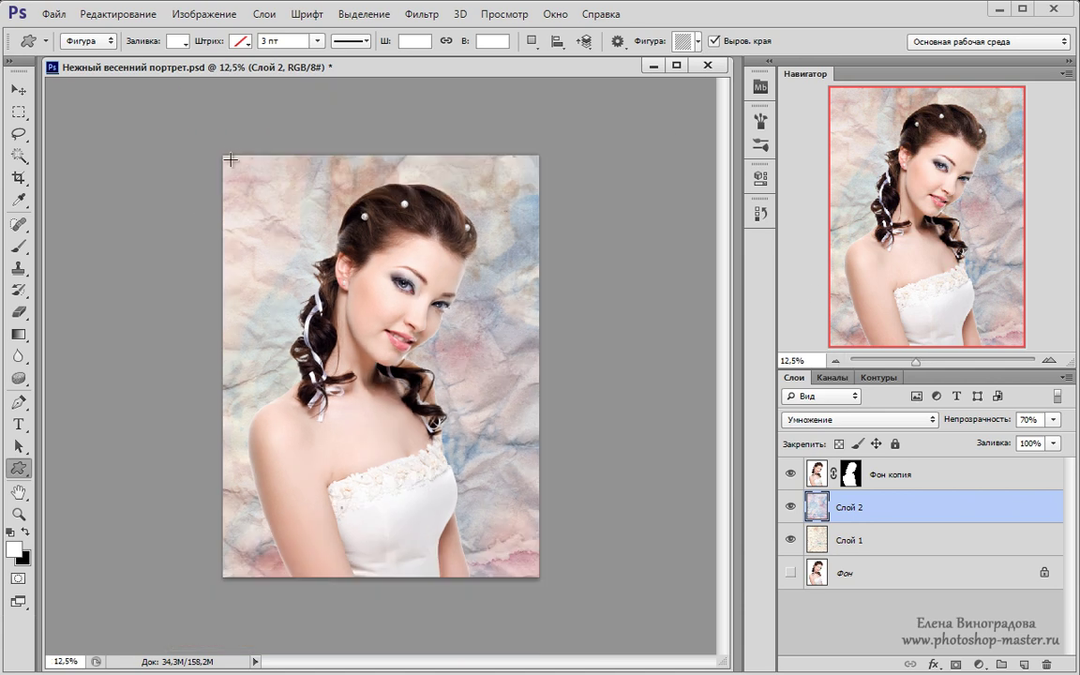
pyautogui.moveTo(228, 155); pyautogui.dragTo(553, 517)
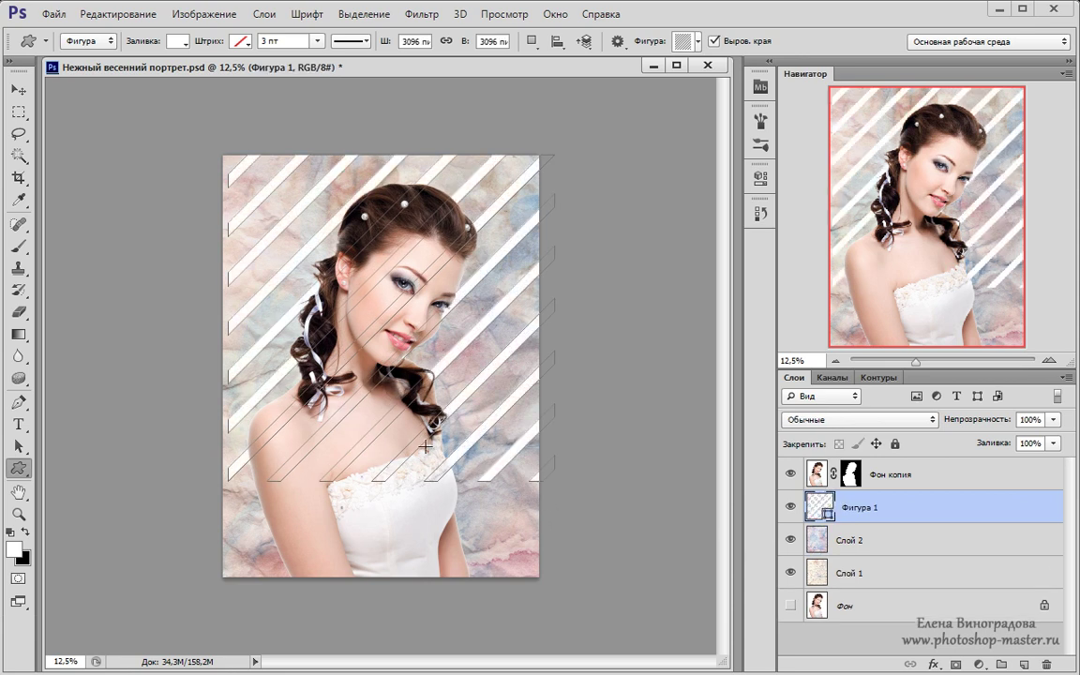
pyautogui.click(15, 90)
pyautogui.moveTo(415, 353); pyautogui.dragTo(412, 303)
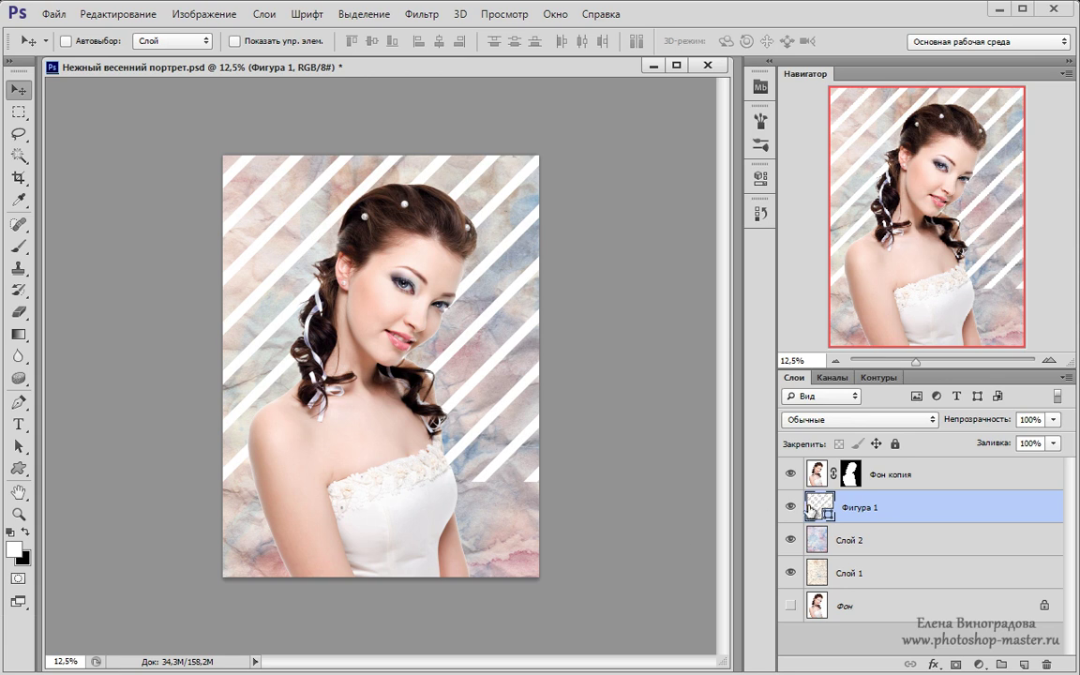
# Set the stripes layer's blend mode to Soft Light (Мягкий свет)
pyautogui.click(813, 424)
pyautogui.click(790, 584)
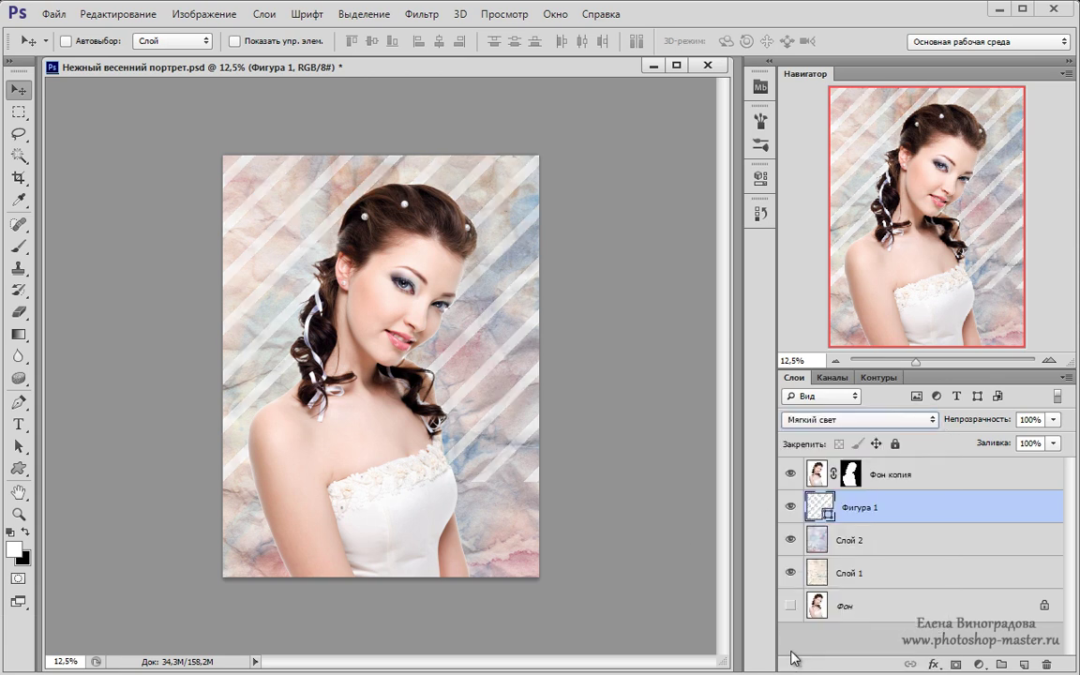
pyautogui.click(1049, 362)
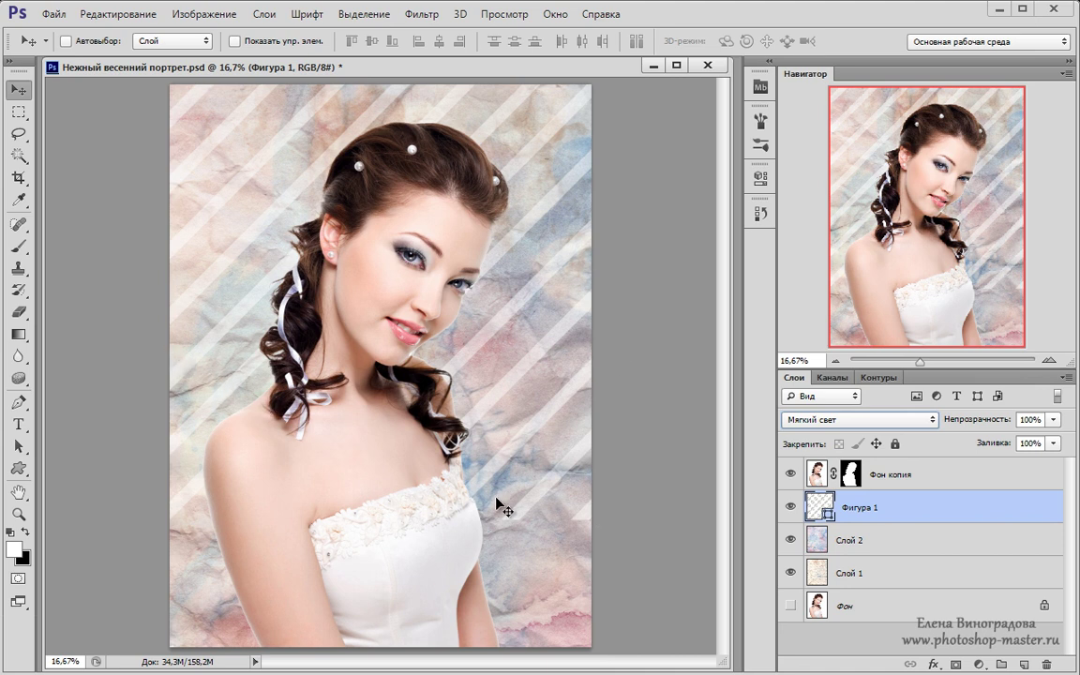
# Add a layer mask to the stripes and fade their outer edges with linear black-to-transparent gradients
pyautogui.click(956, 664)
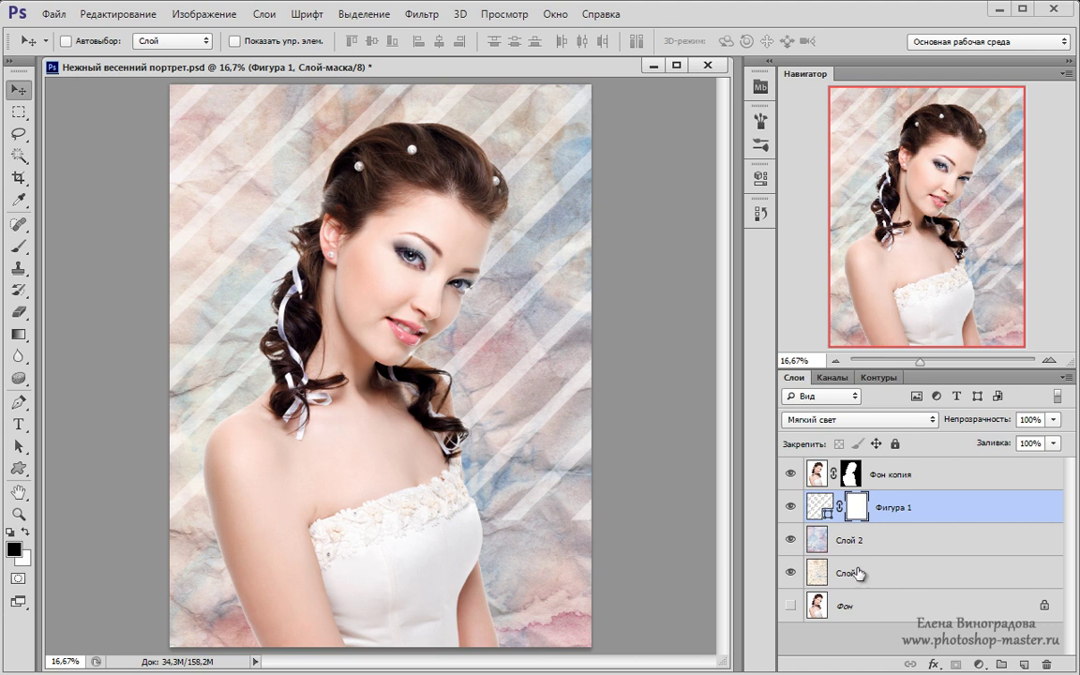
pyautogui.click(18, 334)
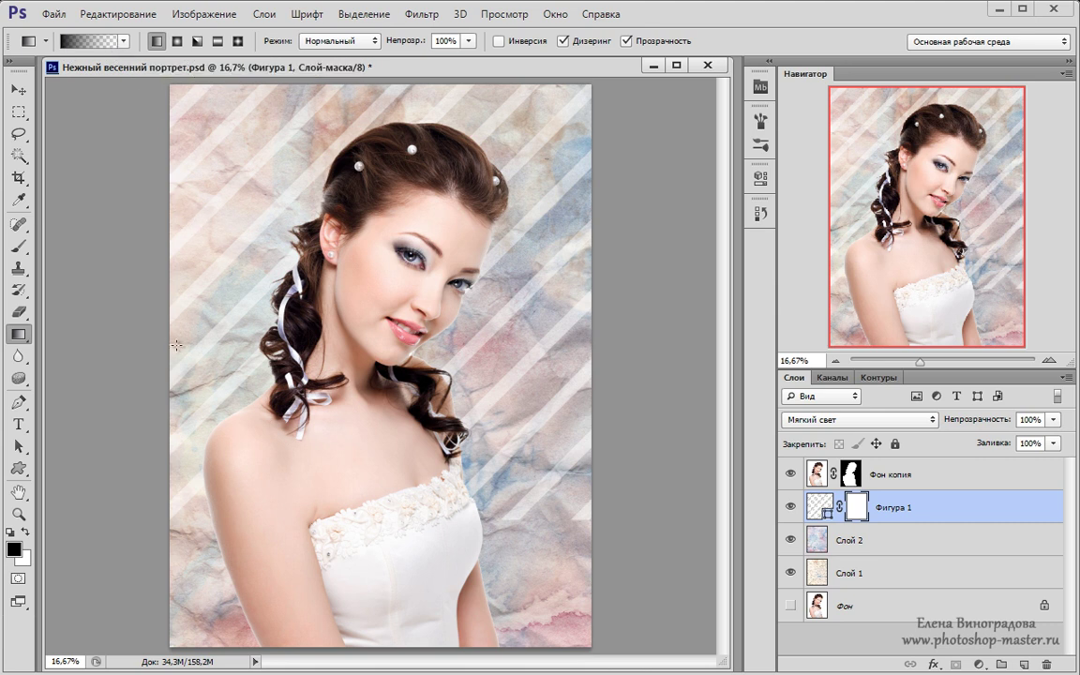
pyautogui.moveTo(170, 346); pyautogui.dragTo(256, 349)
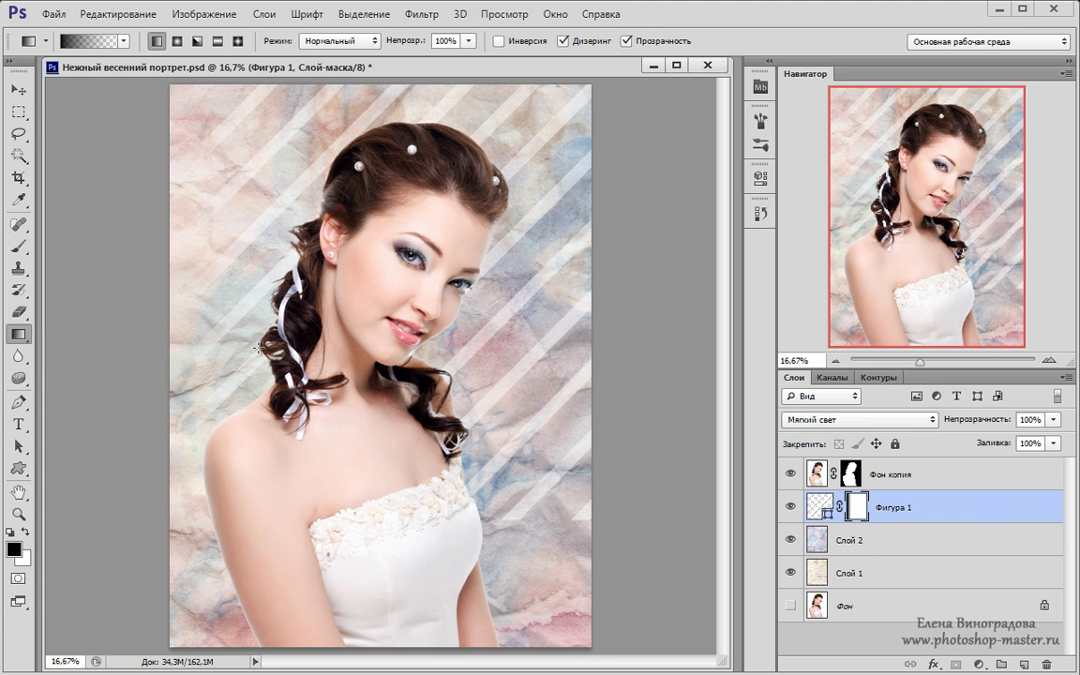
pyautogui.moveTo(548, 341); pyautogui.dragTo(451, 307)
pyautogui.moveTo(373, 86); pyautogui.dragTo(374, 133)
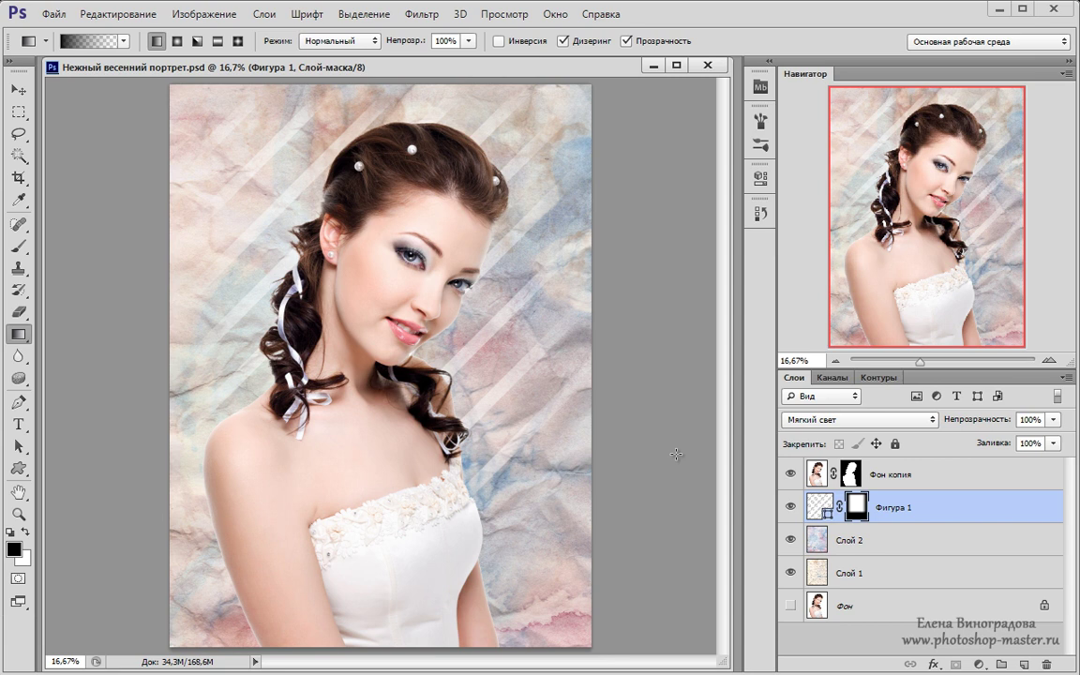
# Add a layer above the woman and stamp white branches with the 2325 px branch brush across the bottom of the portrait
pyautogui.press('x')
pyautogui.hotkey('alt', ']')
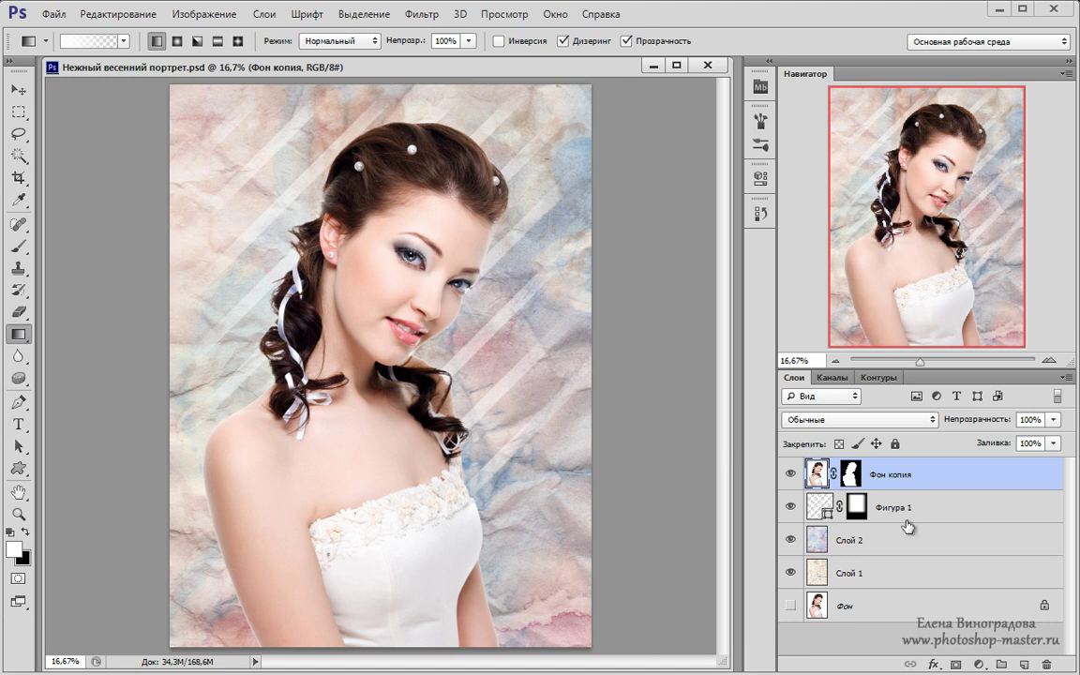
pyautogui.click(1025, 664)
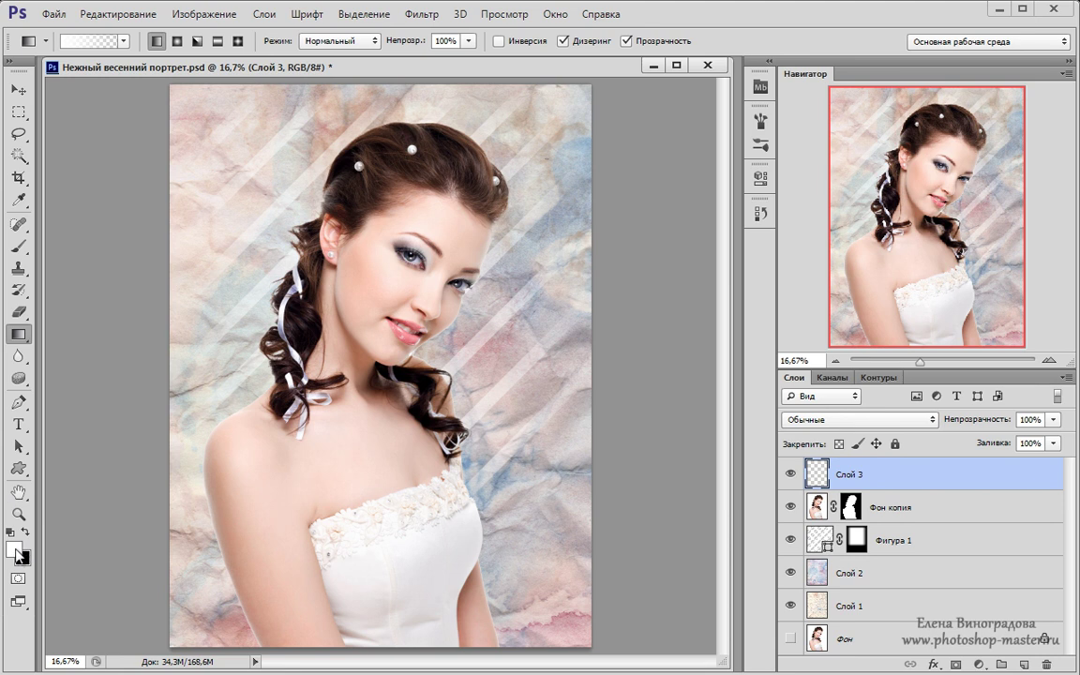
pyautogui.click(18, 248)
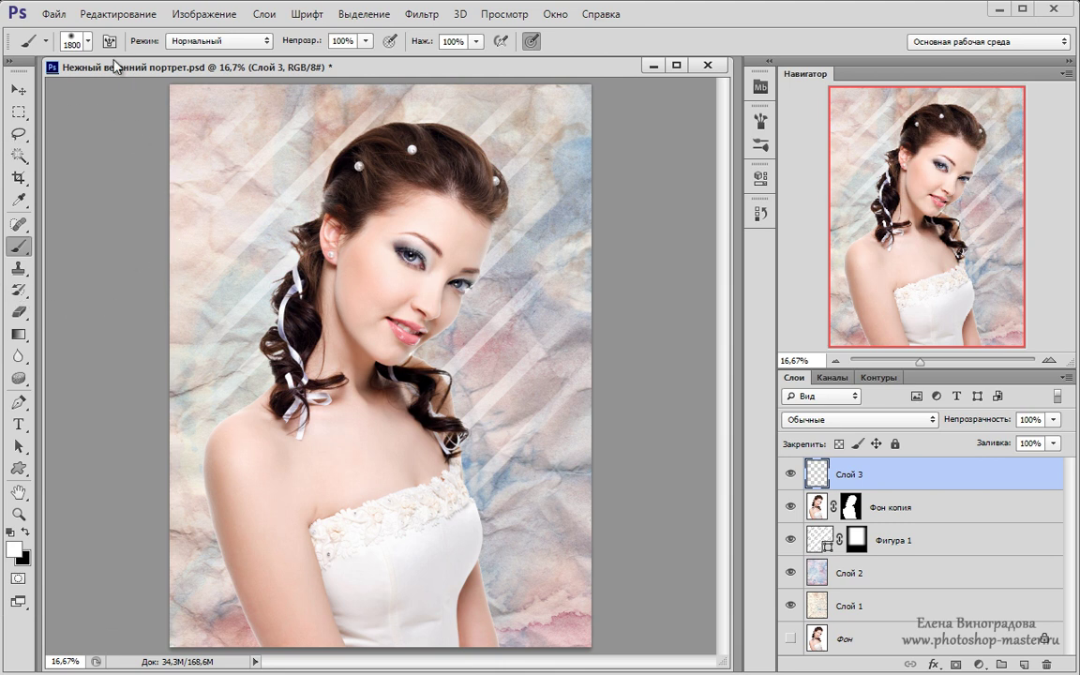
pyautogui.click(87, 41)
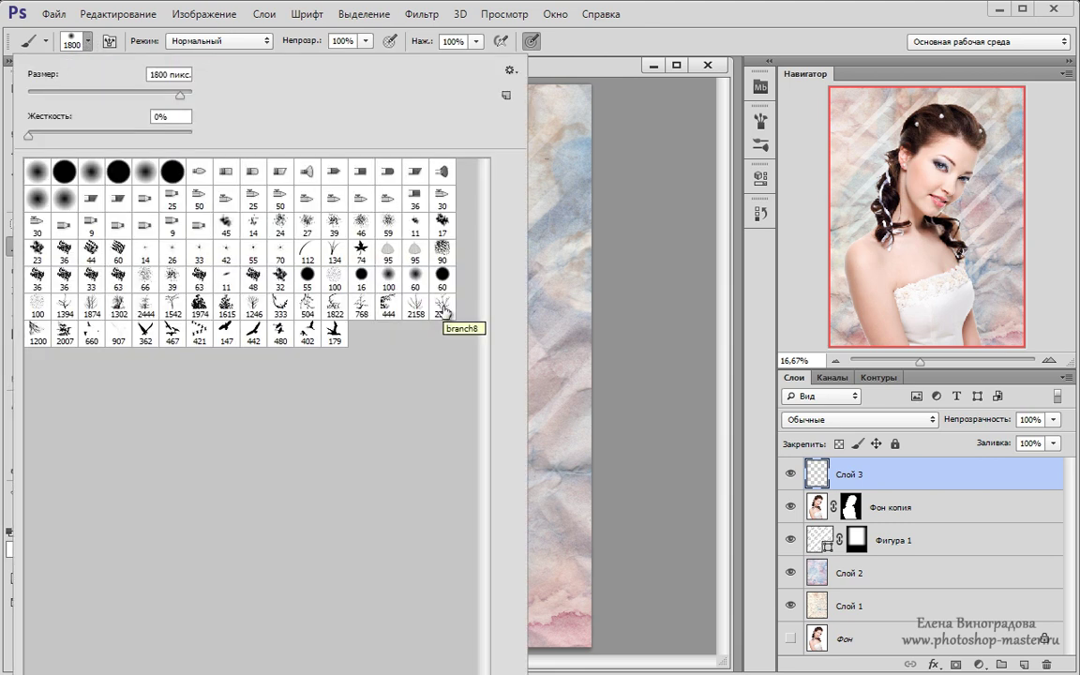
pyautogui.click(443, 312)
pyautogui.click(87, 41)
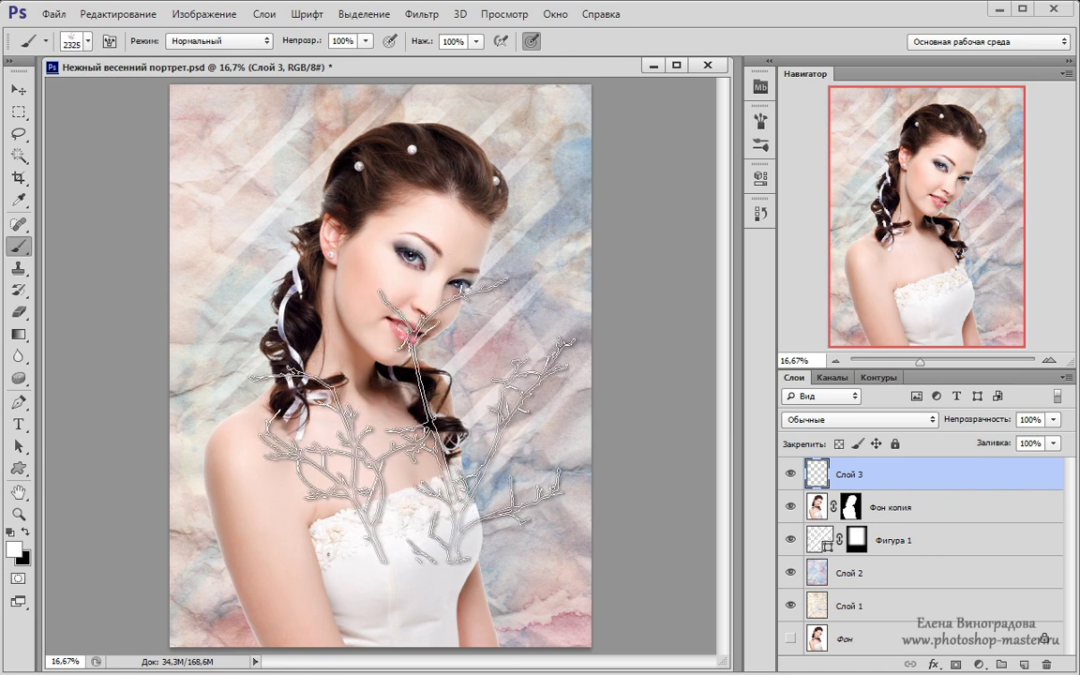
pyautogui.click(483, 504)
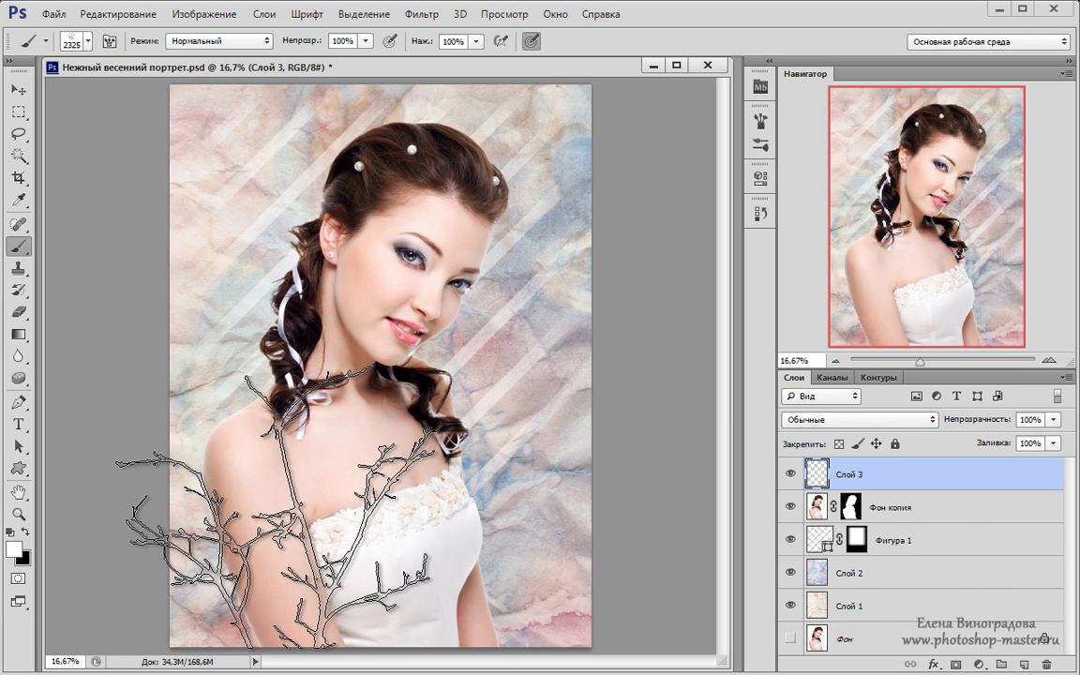
pyautogui.click(278, 509)
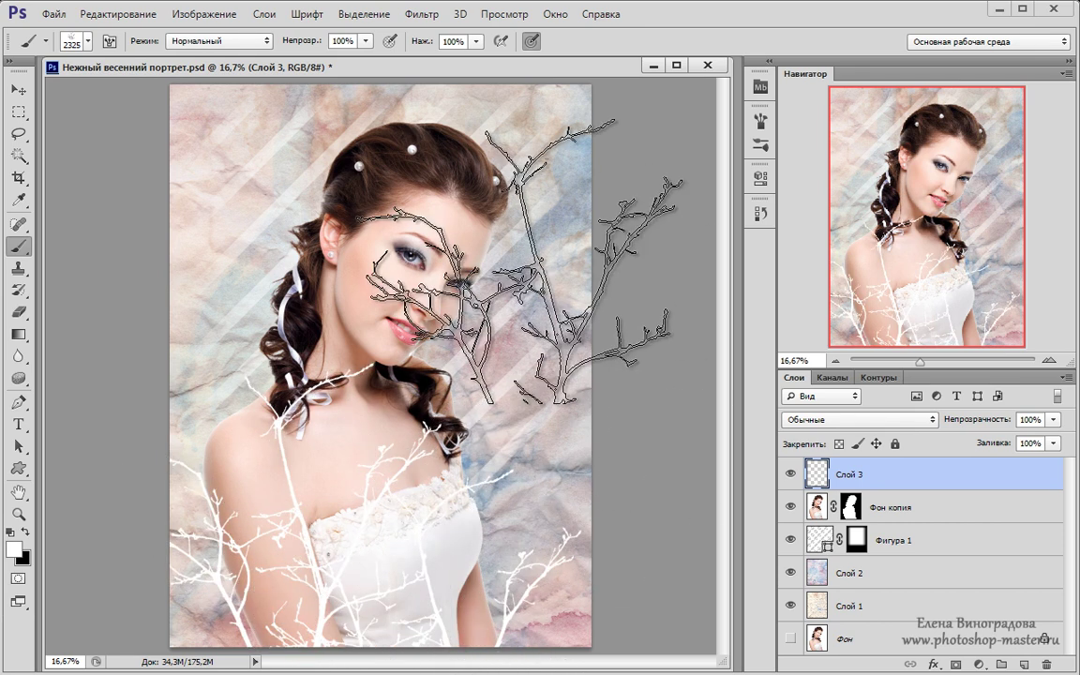
# Stamp white upright twigs with the 2158 px branch brush in the canvas's lower right area
pyautogui.click(89, 41)
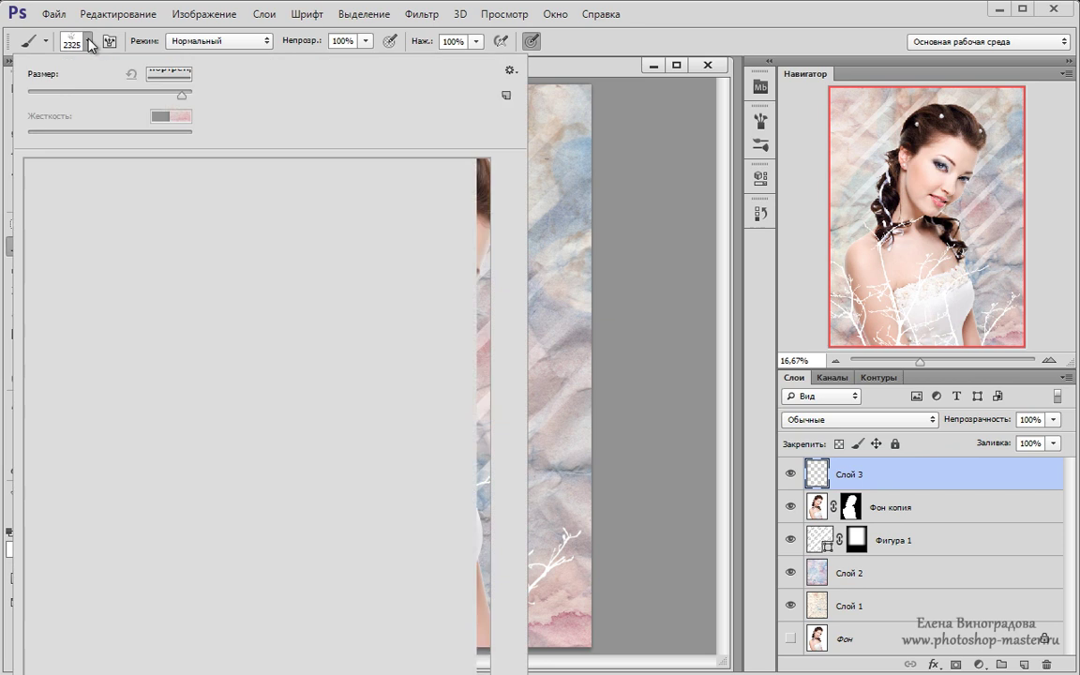
pyautogui.click(414, 307)
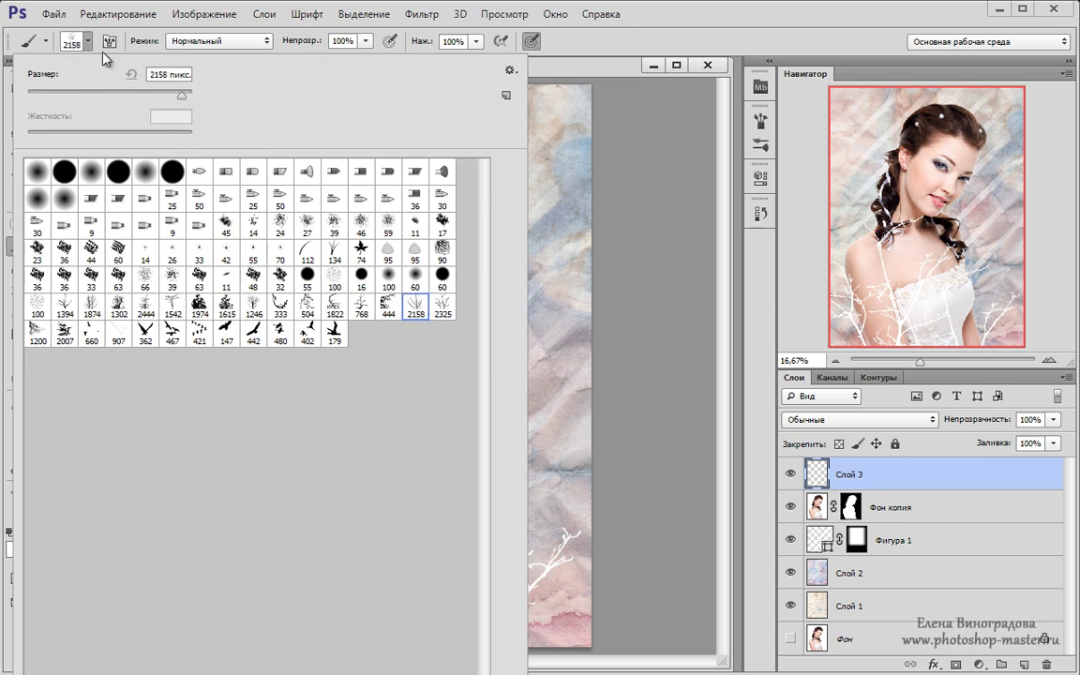
pyautogui.click(89, 42)
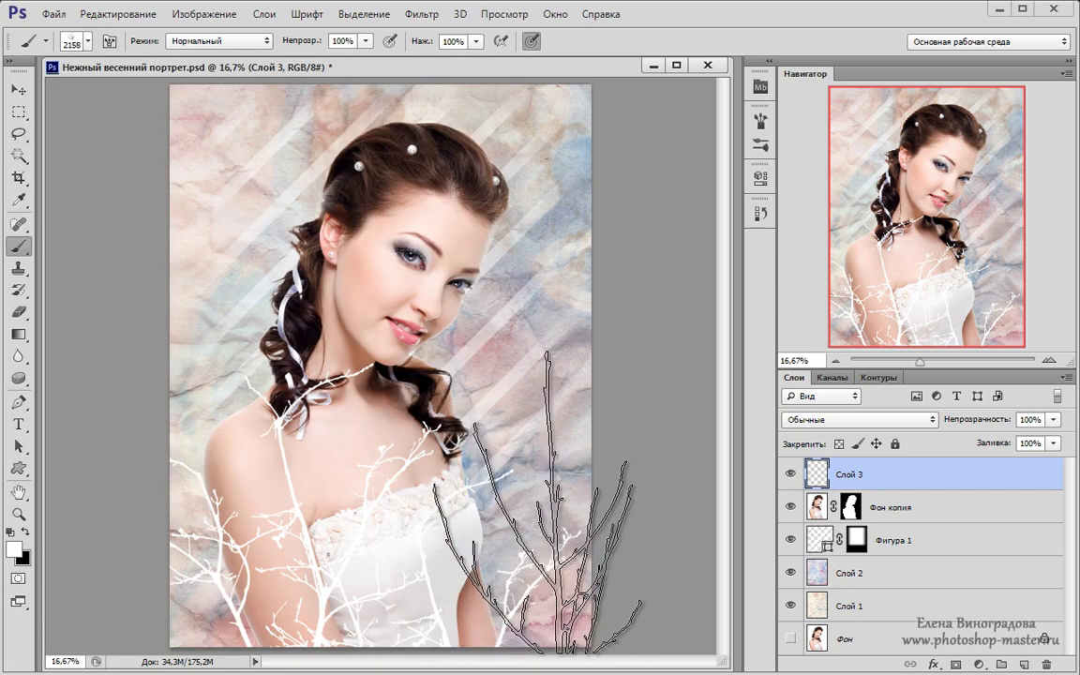
pyautogui.click(536, 498)
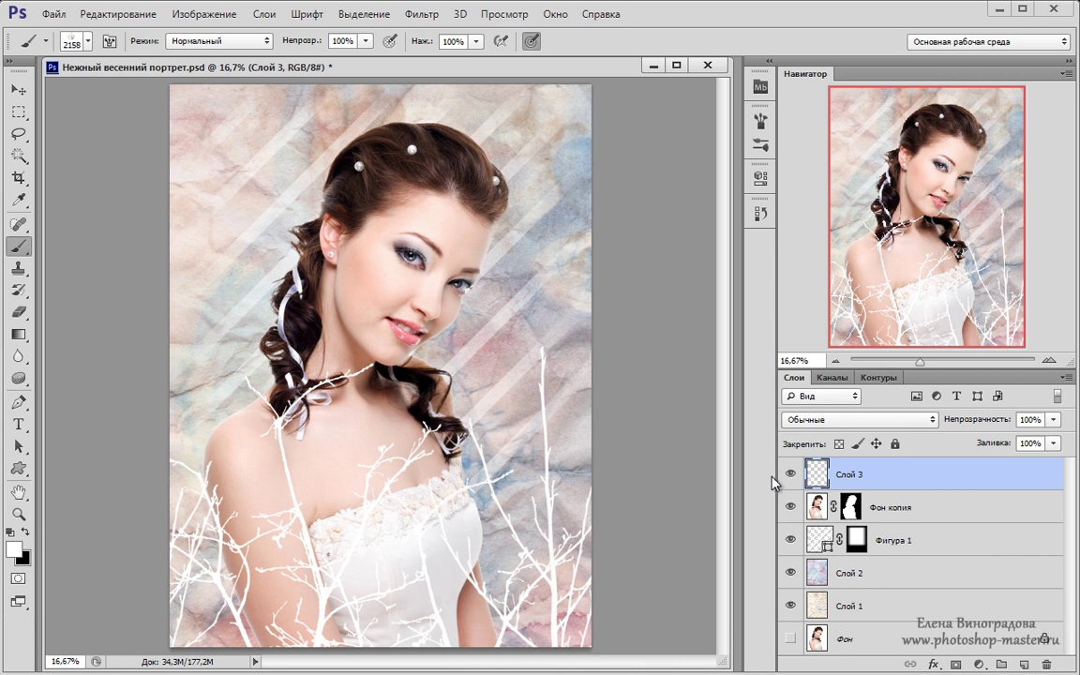
# Add a new layer and stamp three white birds at 700 px to the left of the woman's head
pyautogui.click(1024, 665)
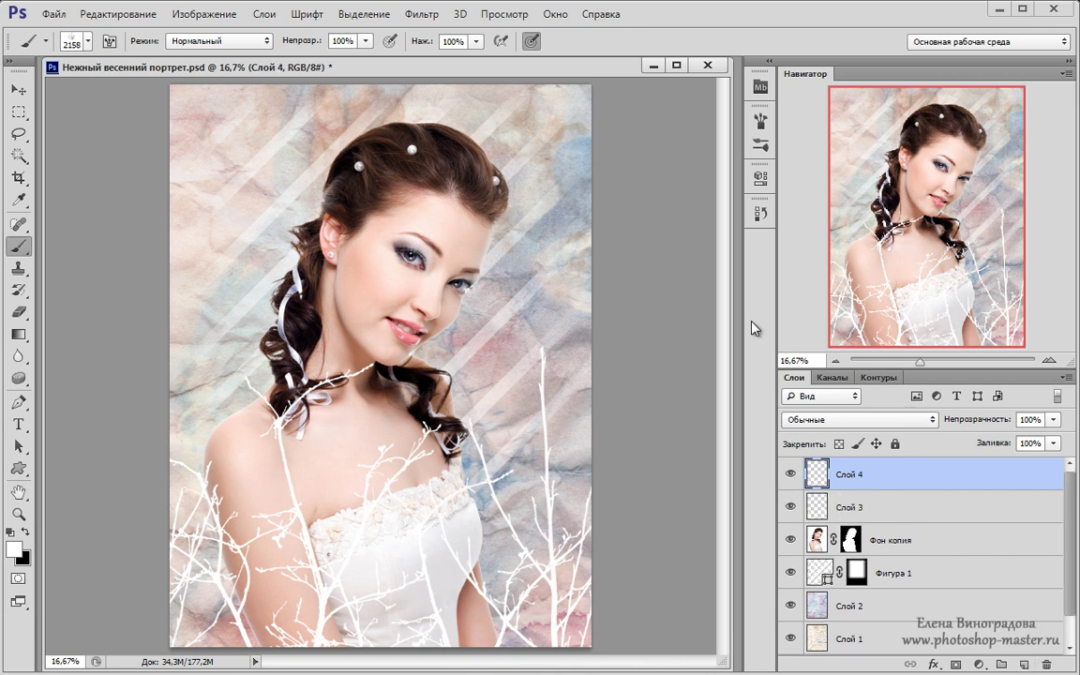
pyautogui.click(88, 42)
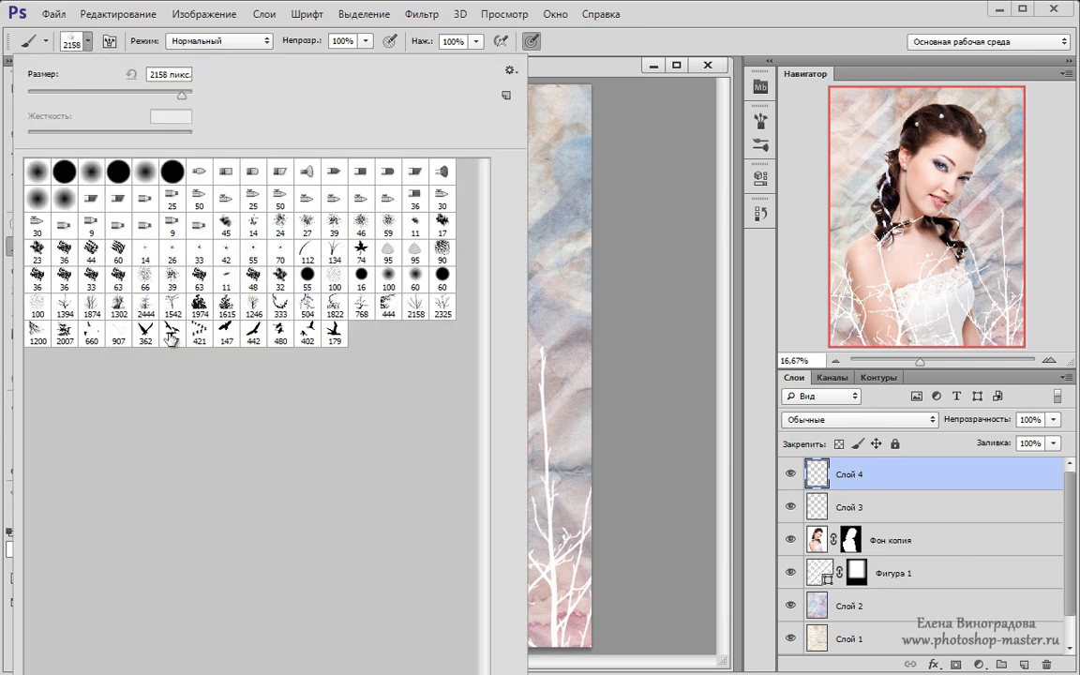
pyautogui.click(171, 333)
pyautogui.click(86, 42)
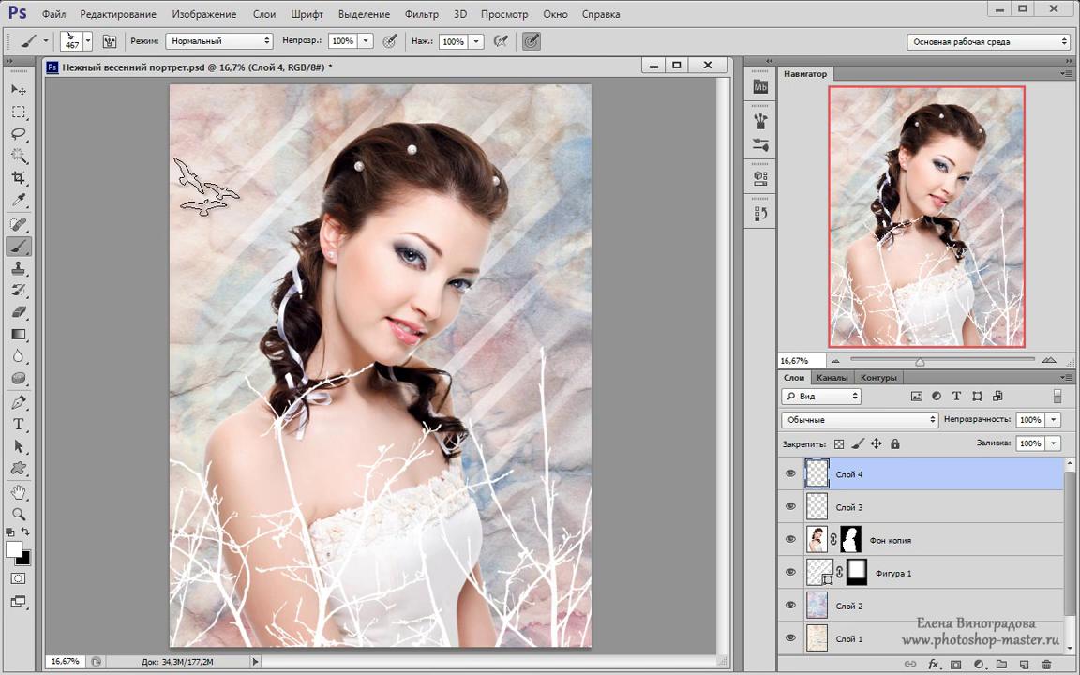
pyautogui.press(']')
pyautogui.press(']')
pyautogui.press(']')
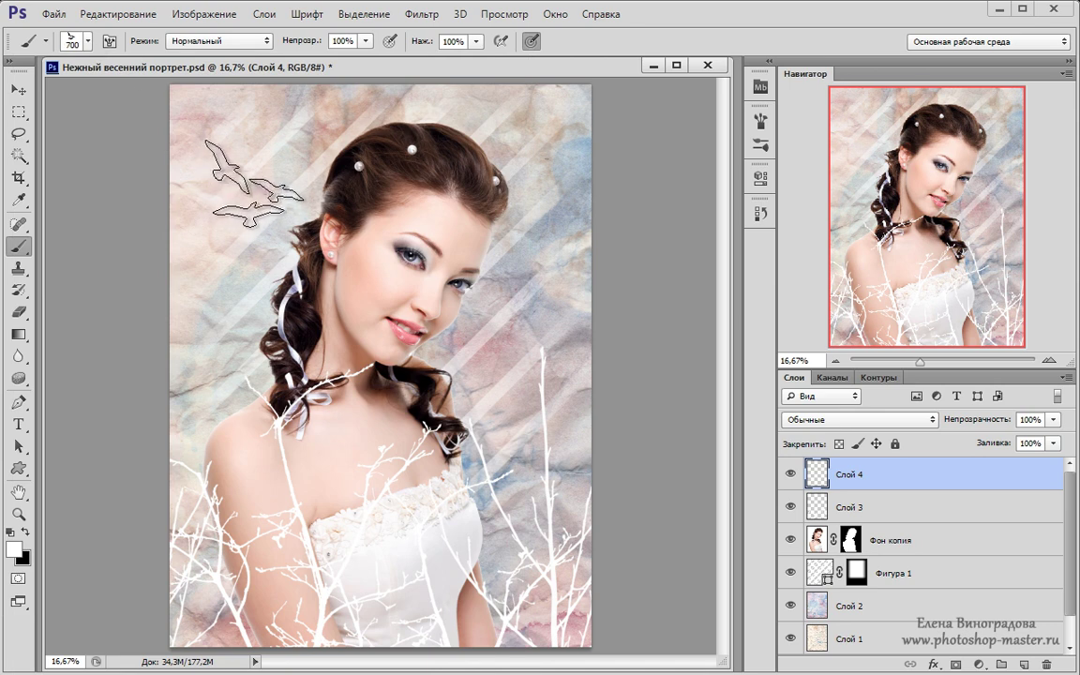
pyautogui.click(250, 184)
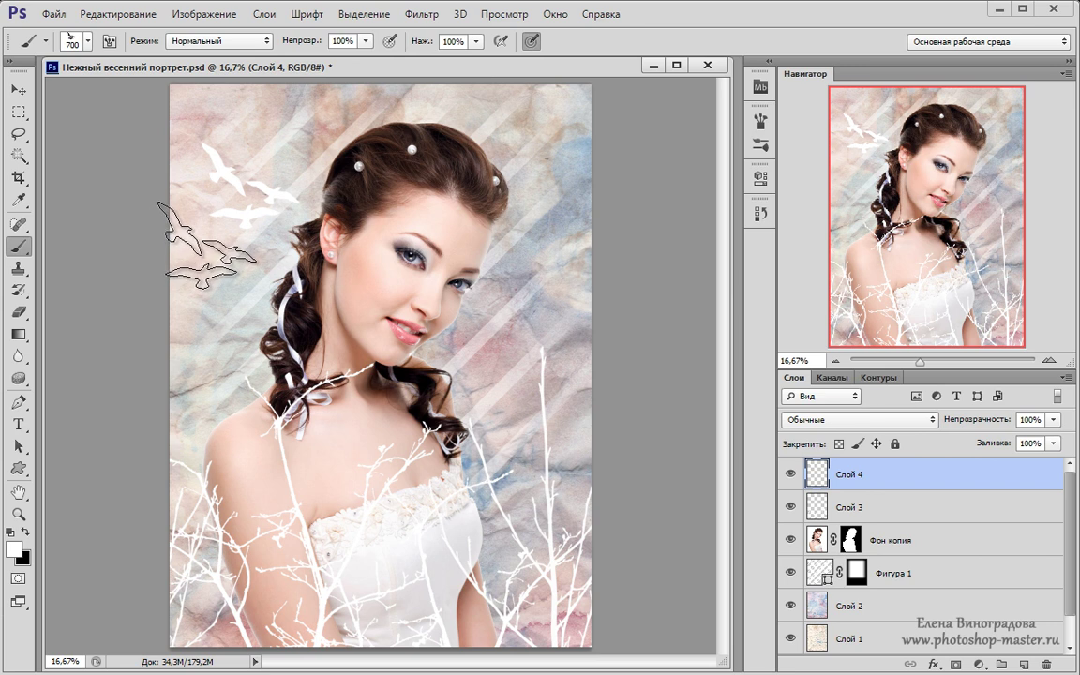
# Stamp a pair of white birds to the right of the woman's face using the 402 px bird brush enlarged to 700 px
pyautogui.click(89, 42)
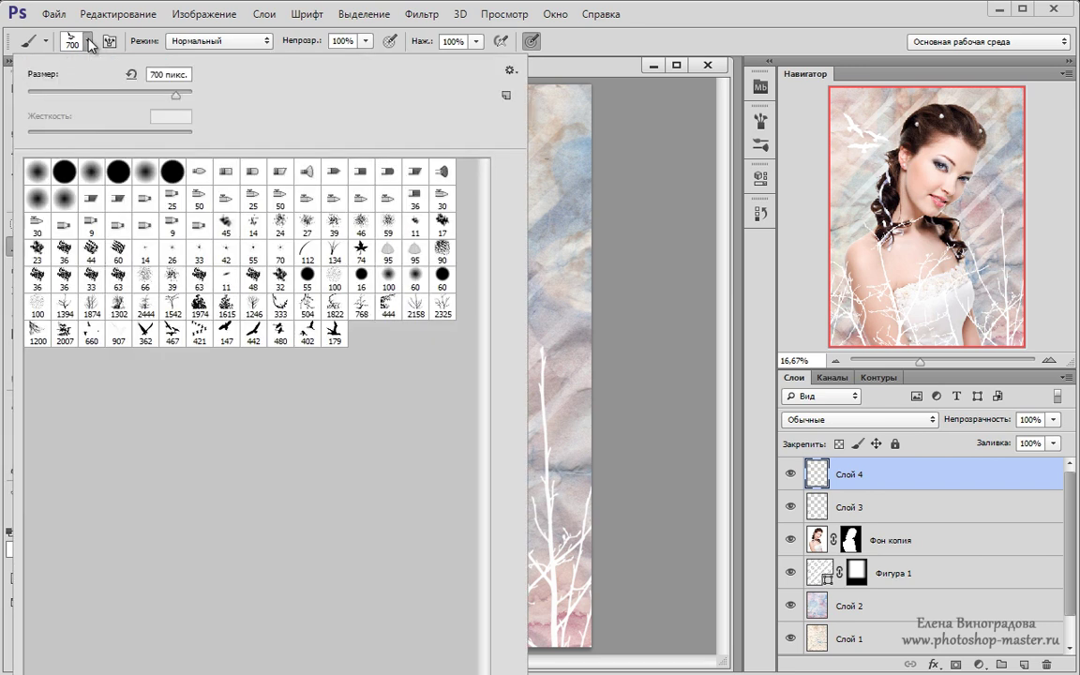
pyautogui.click(308, 335)
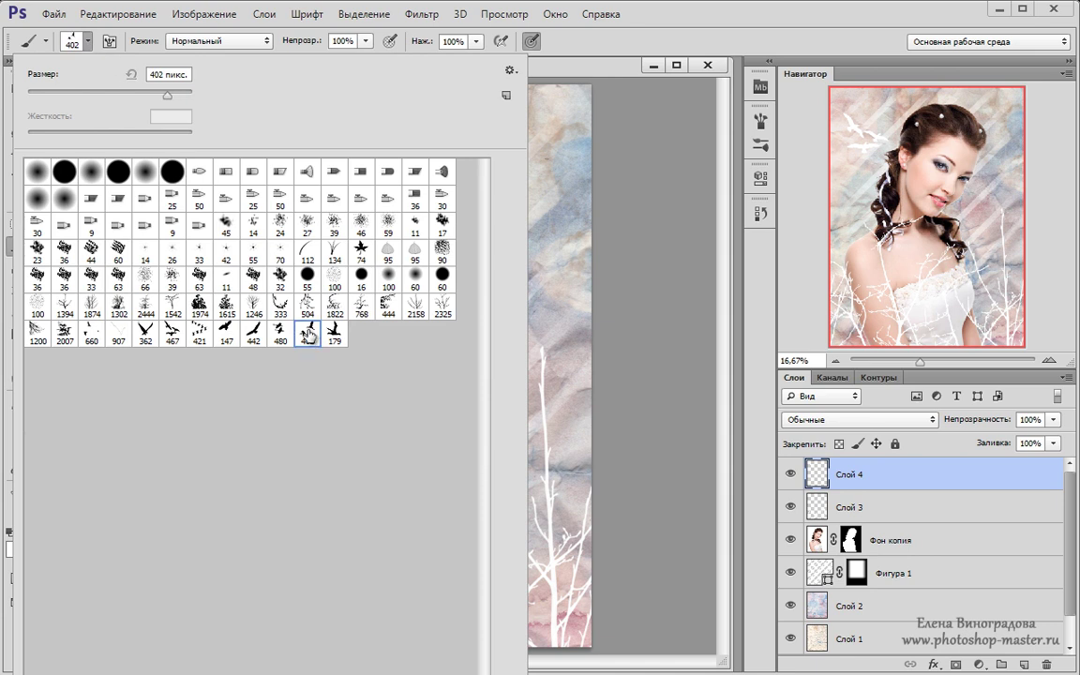
pyautogui.click(88, 44)
pyautogui.press(']')
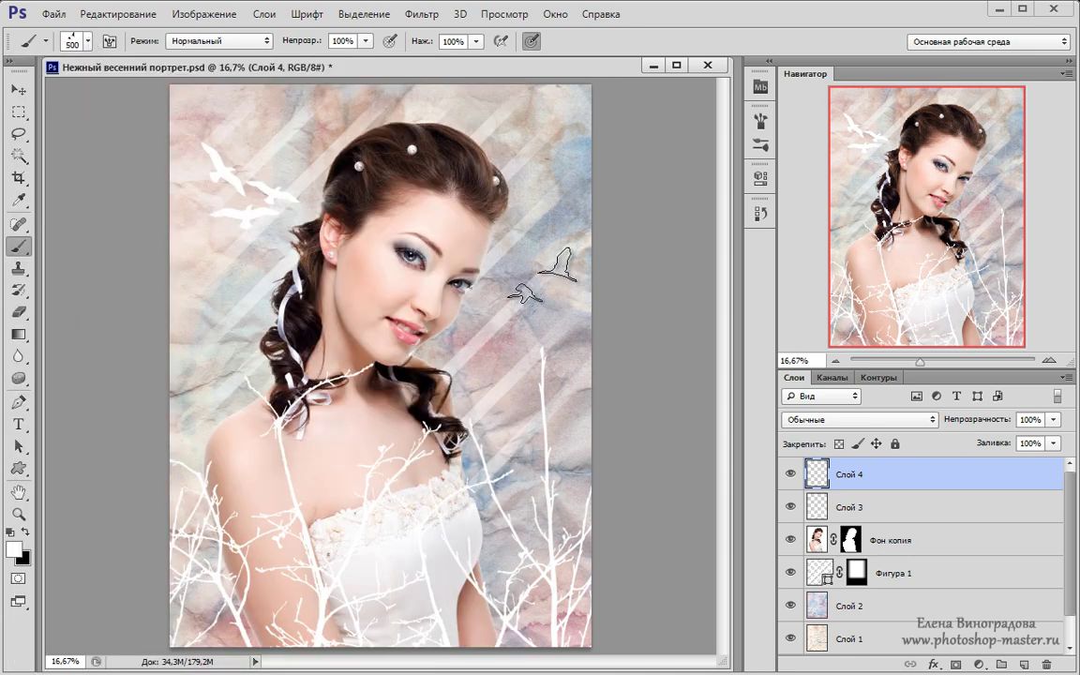
pyautogui.press(']')
pyautogui.press(']')
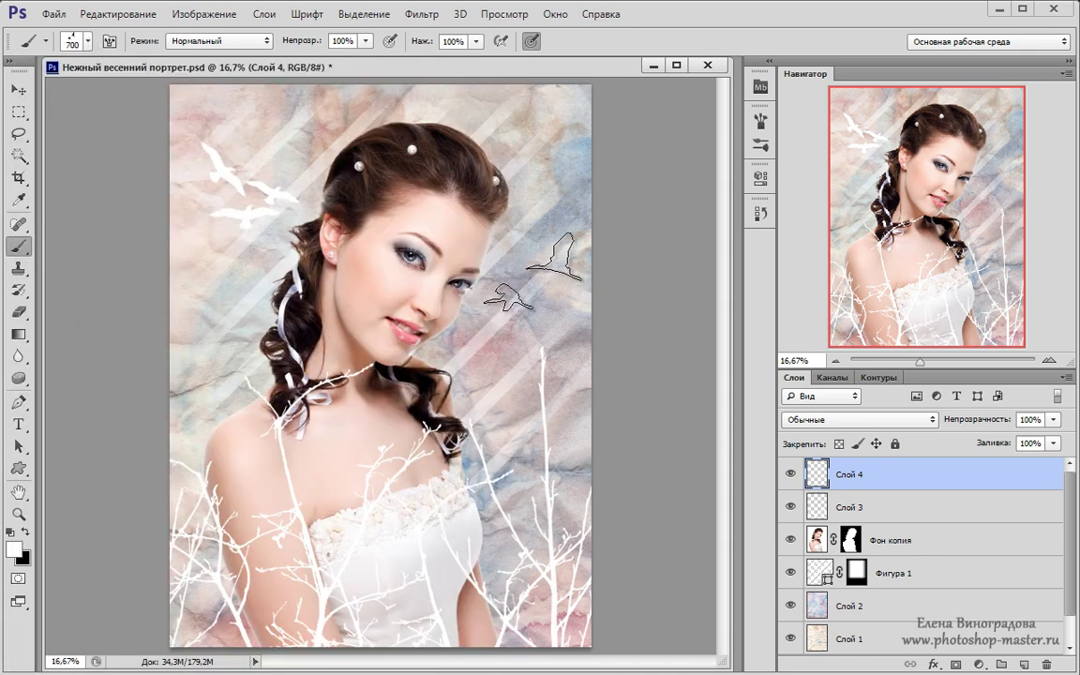
pyautogui.click(533, 271)
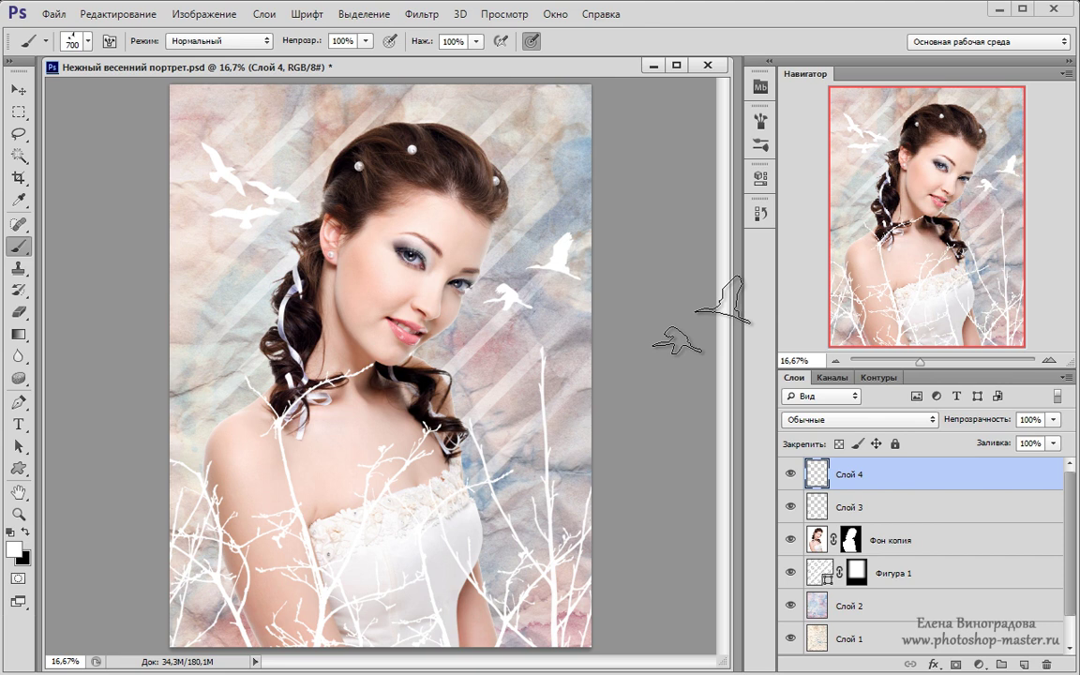
pyautogui.press('v')
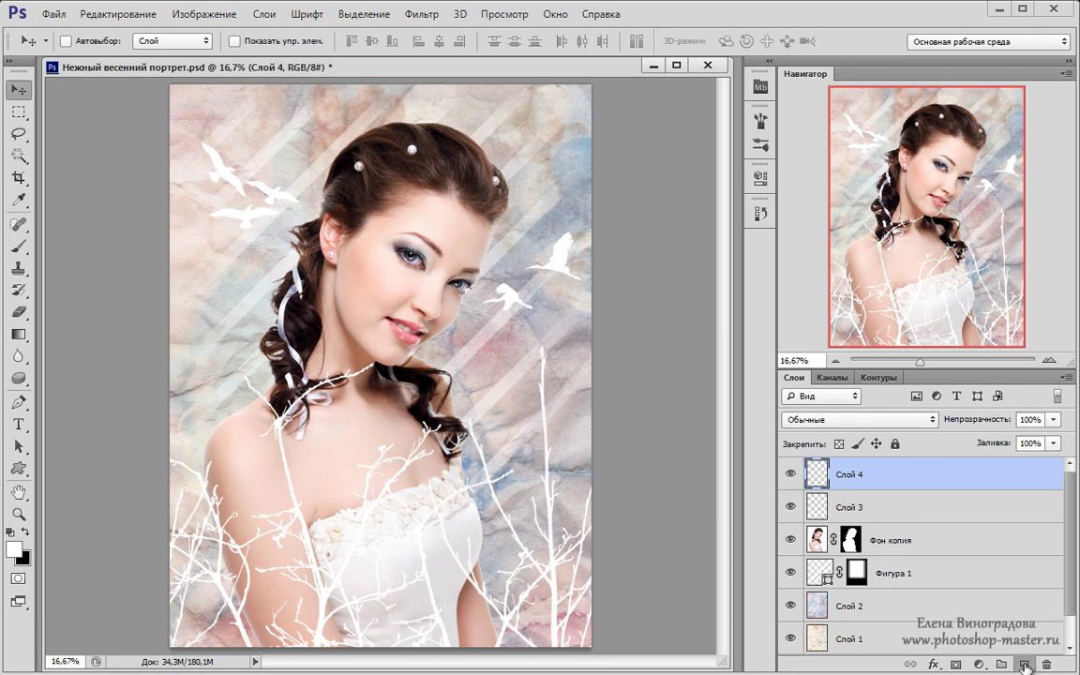
# Add a new layer, load the woman's layer mask as a selection and expand it by 30 pixels
pyautogui.hotkey('ctrl', 'shift', 'alt', 'n')
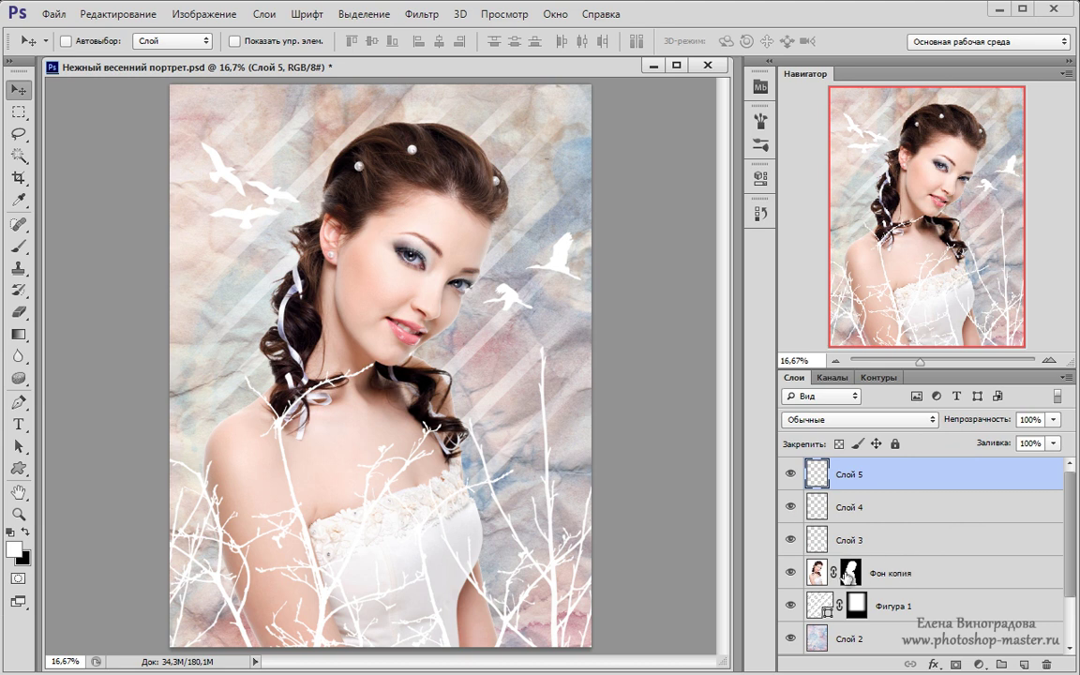
pyautogui.keyDown('ctrl'); pyautogui.click(850, 574); pyautogui.keyUp('ctrl')
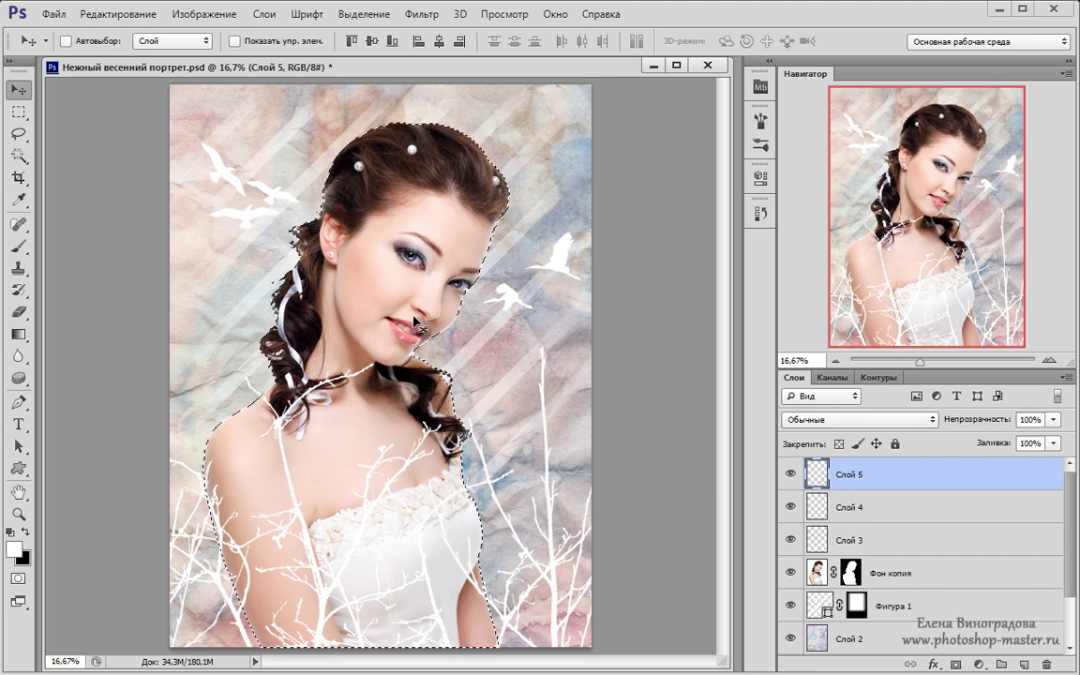
pyautogui.click(363, 15)
pyautogui.moveTo(406, 208)
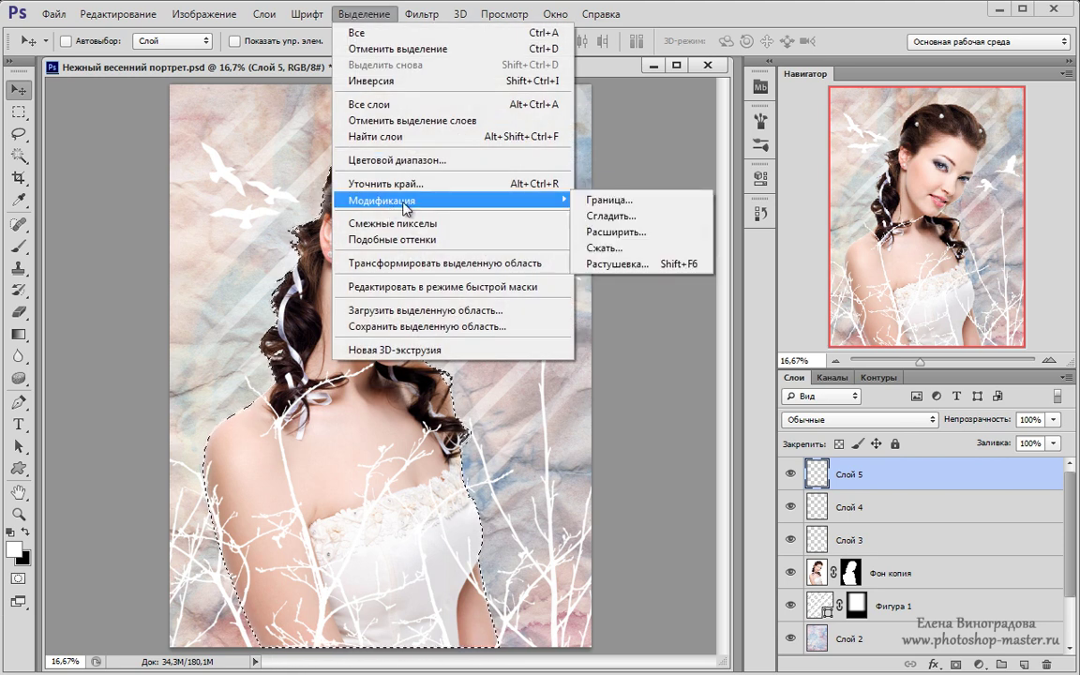
pyautogui.click(611, 233)
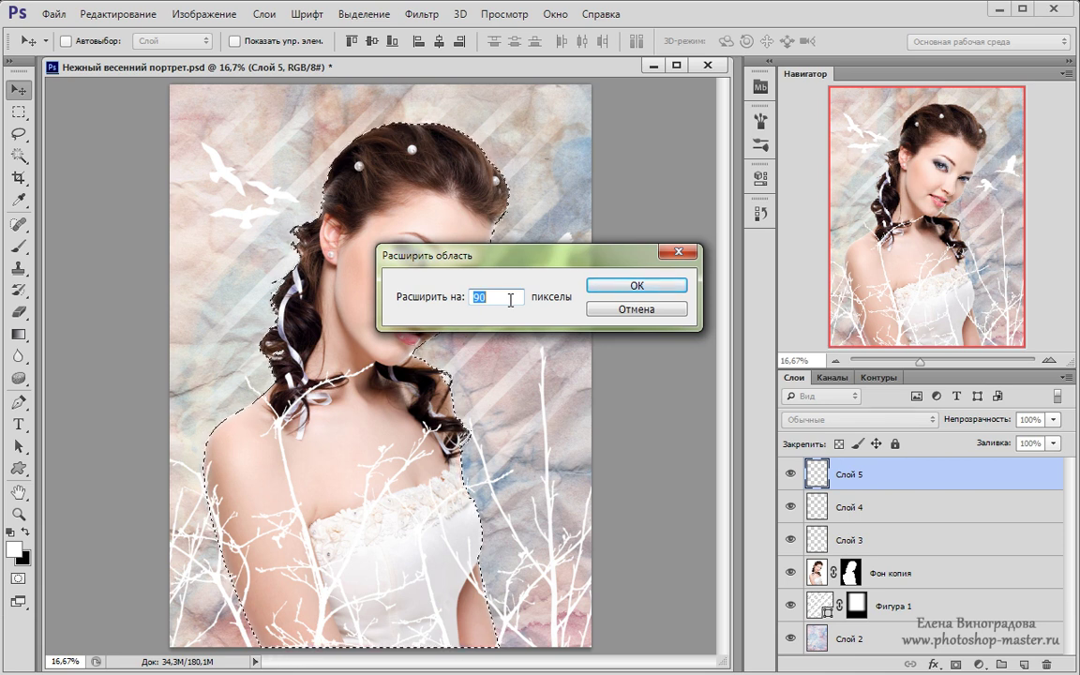
pyautogui.write('30')
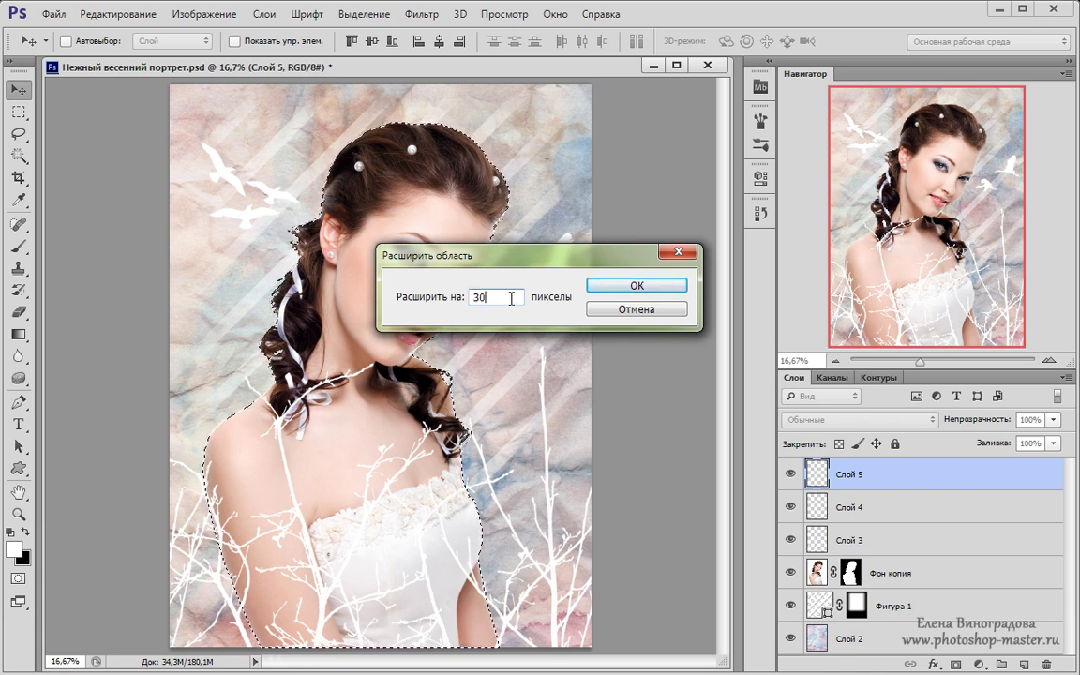
pyautogui.click(623, 289)
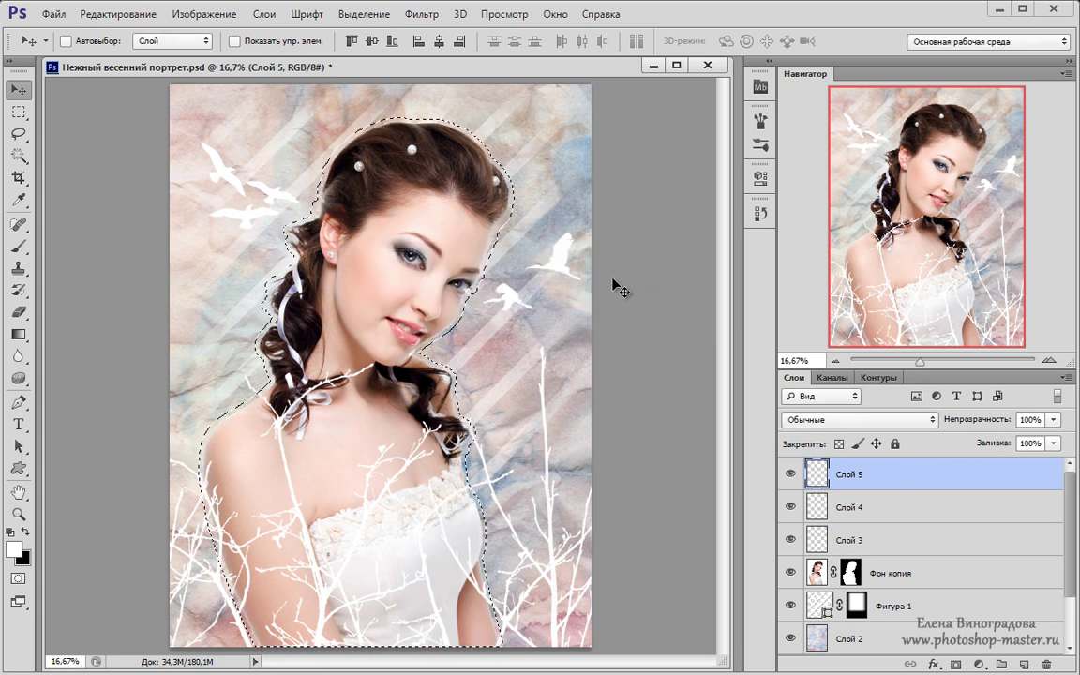
# Stroke the expanded selection inside with a 6 px white line at 50% opacity, and deselect
pyautogui.click(19, 112)
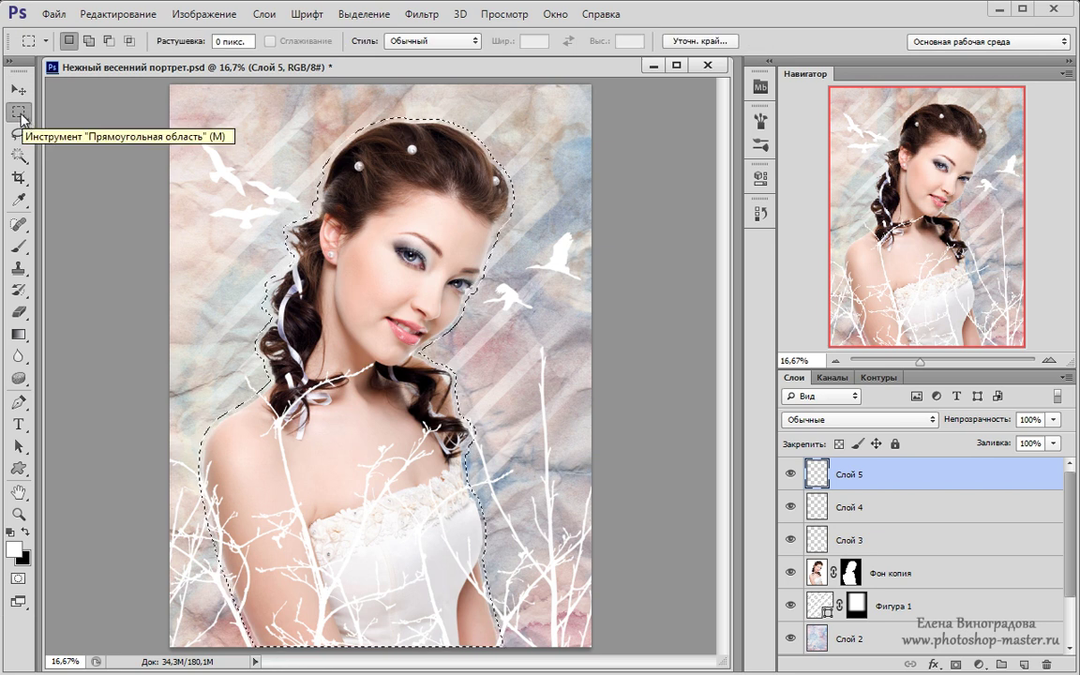
pyautogui.rightClick(501, 234)
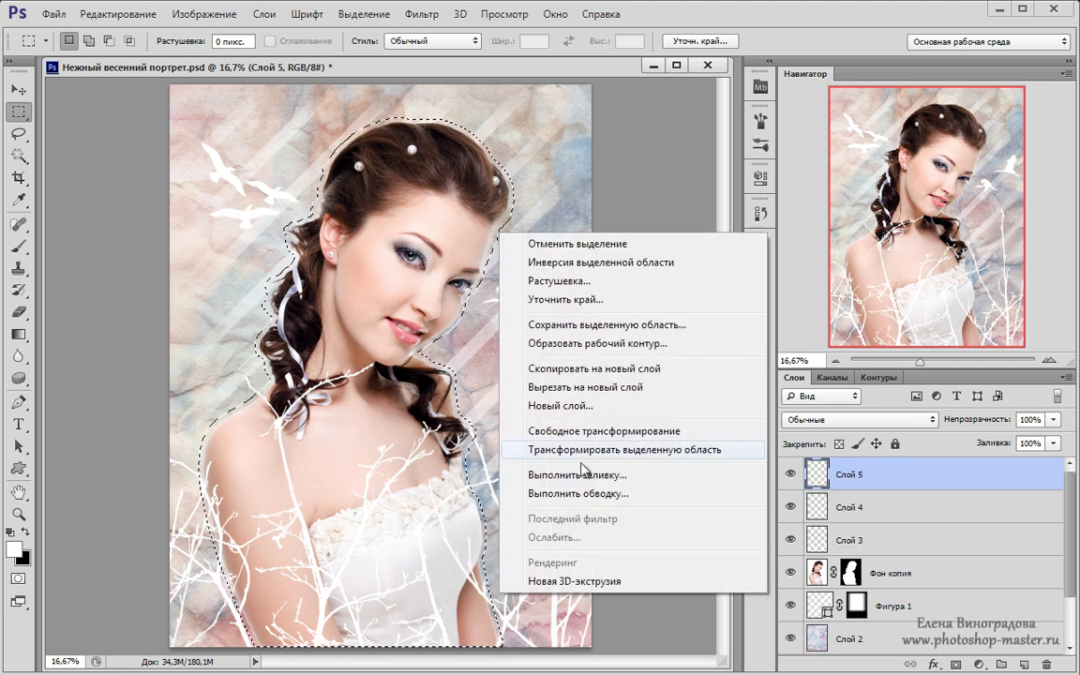
pyautogui.click(578, 494)
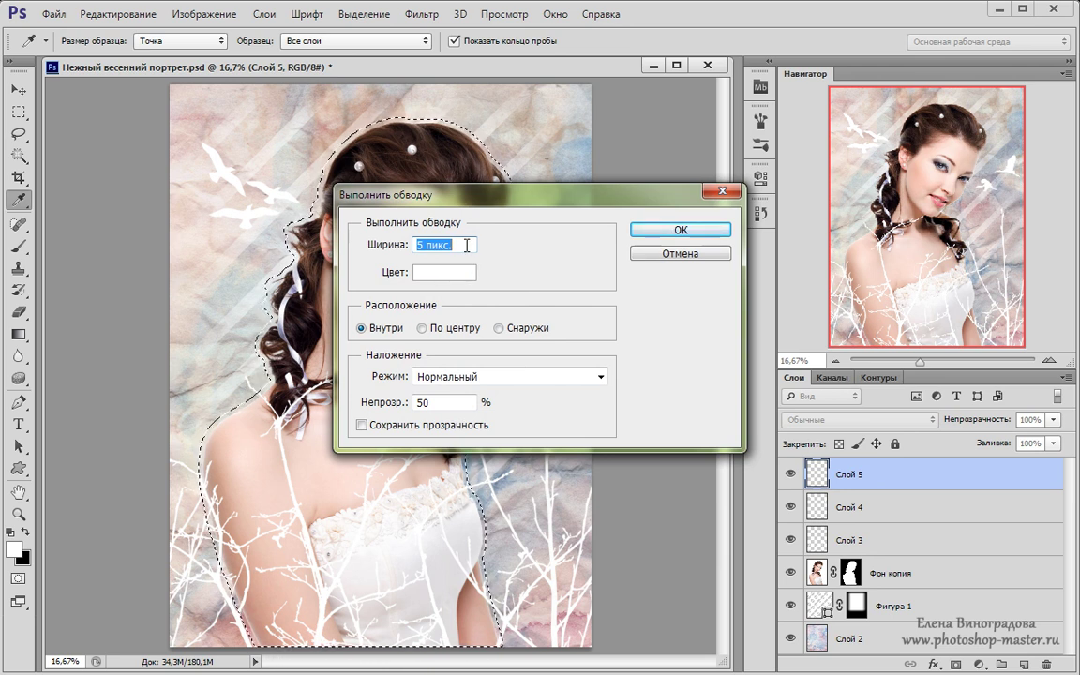
pyautogui.write('6')
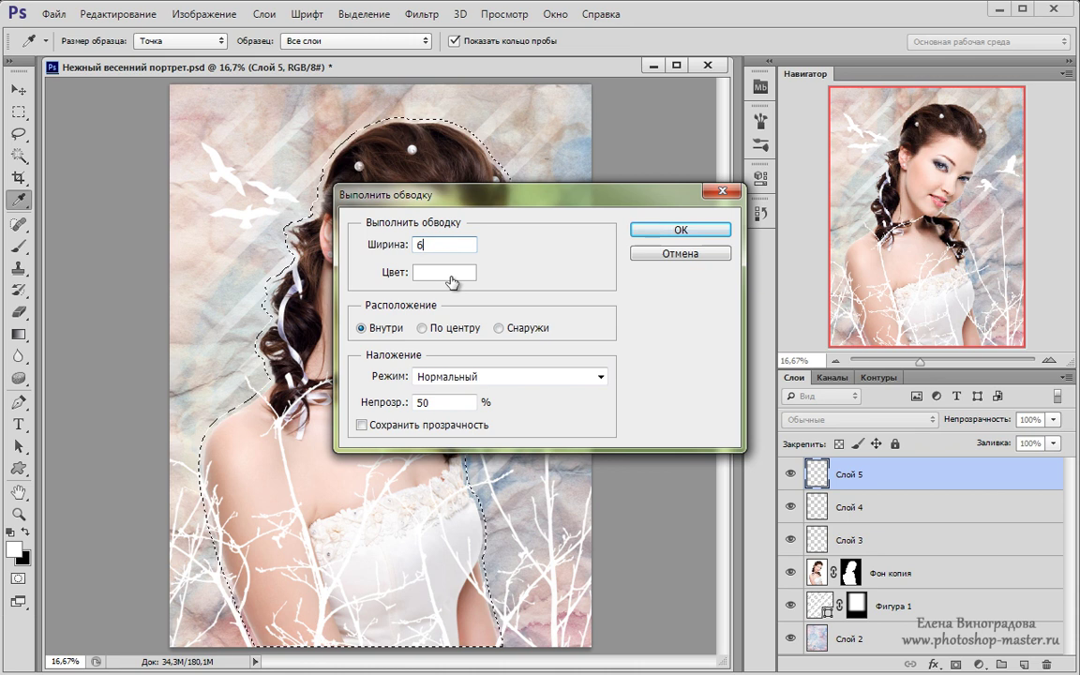
pyautogui.click(675, 231)
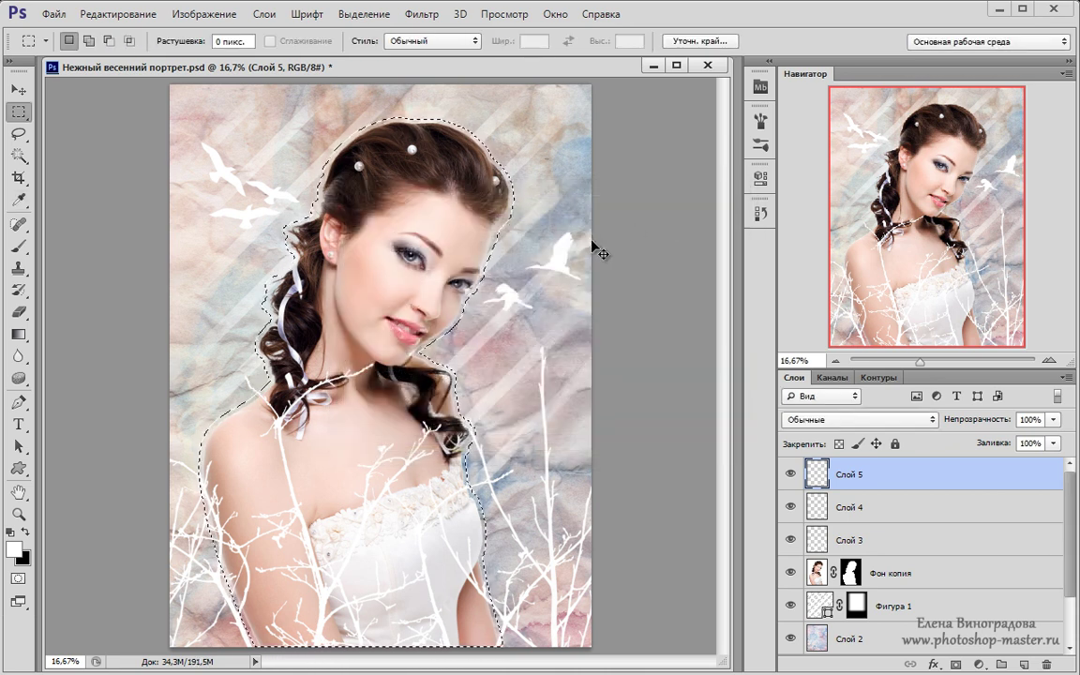
pyautogui.hotkey('ctrl', 'd')
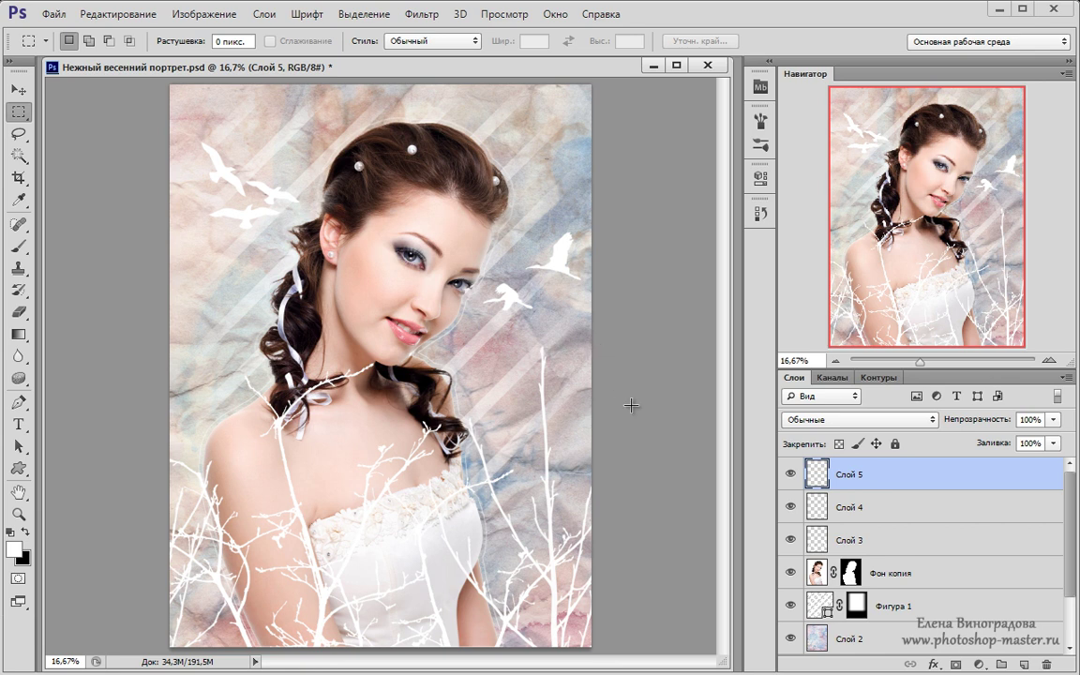
# Load the woman's layer mask as a selection and expand it by 60 pixels
pyautogui.keyDown('ctrl'); pyautogui.click(855, 576); pyautogui.keyUp('ctrl')
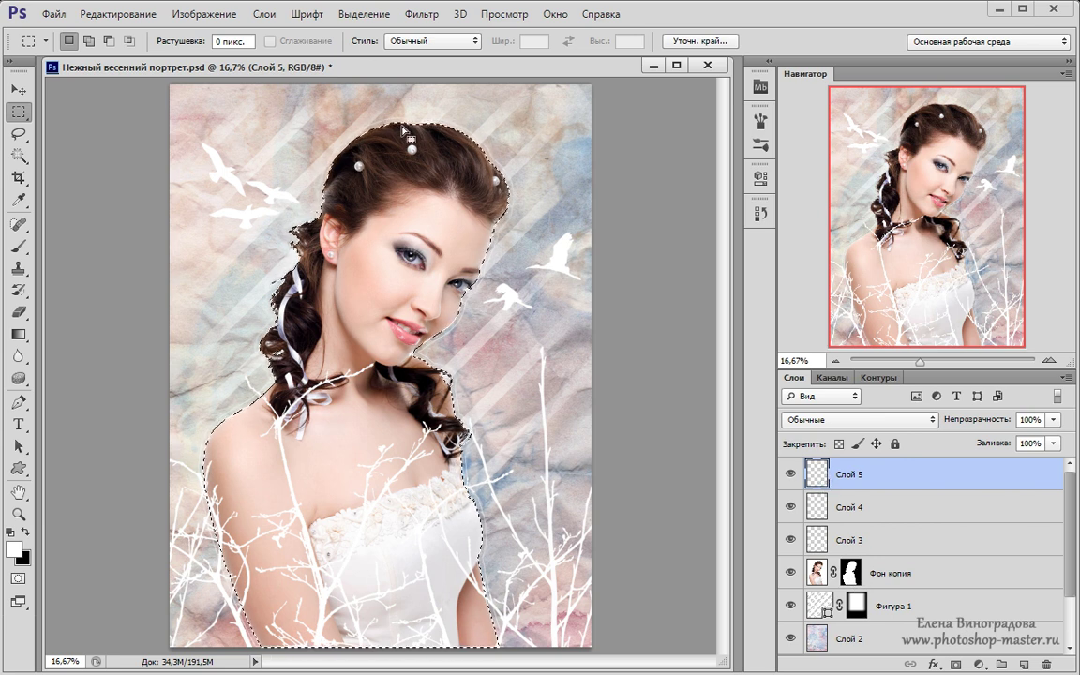
pyautogui.click(363, 15)
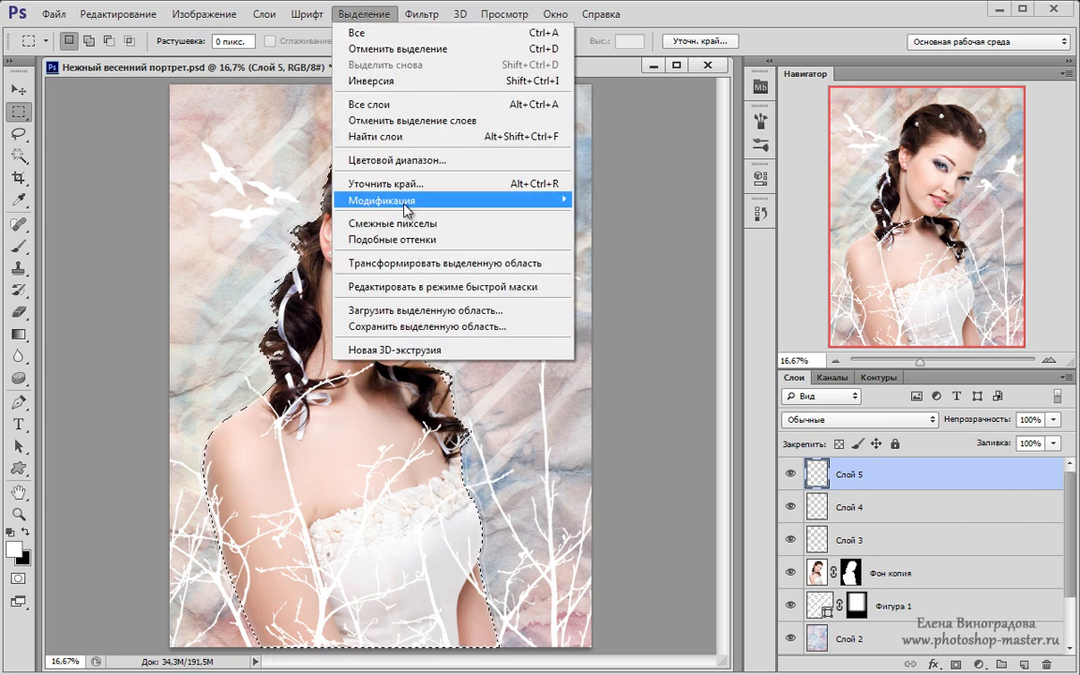
pyautogui.moveTo(417, 201)
pyautogui.click(596, 233)
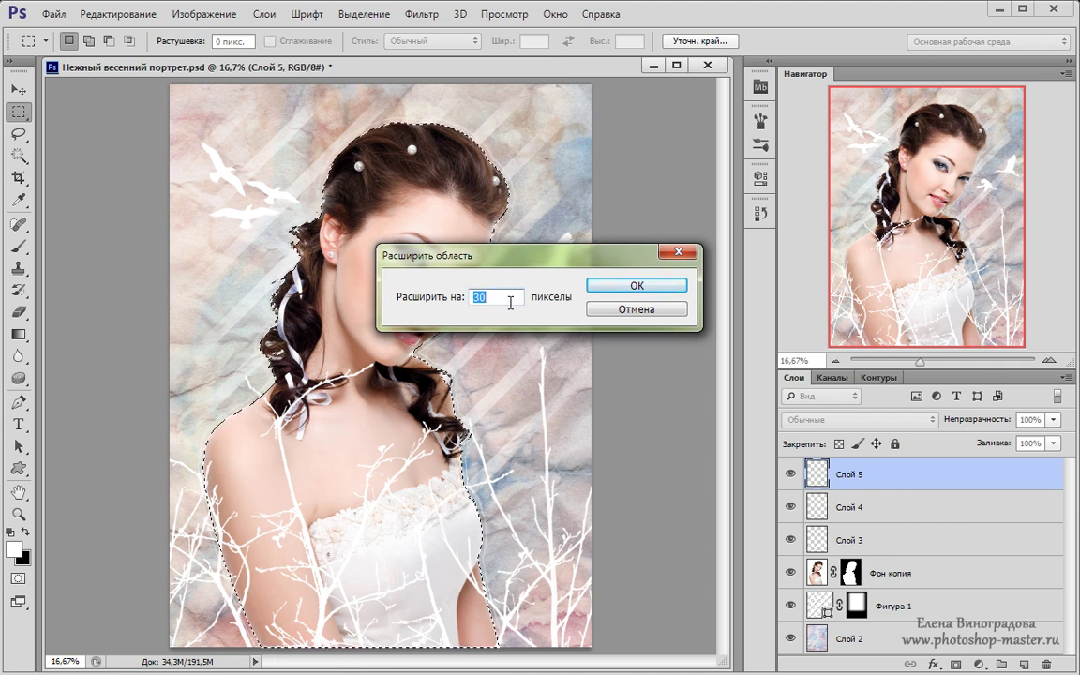
pyautogui.write('60')
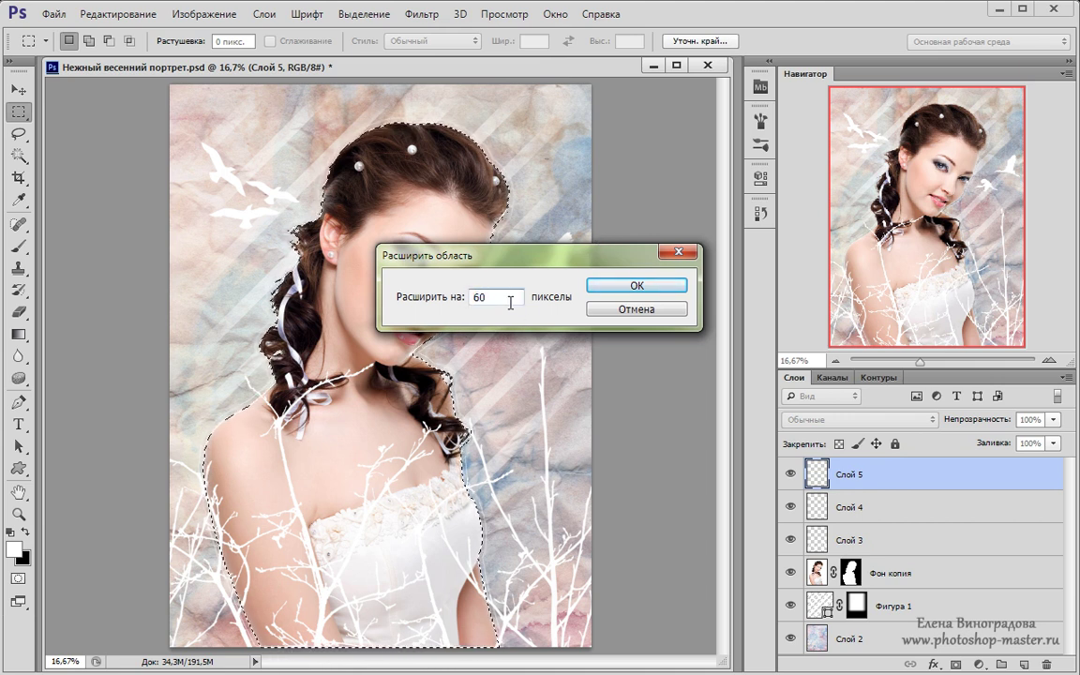
pyautogui.click(636, 286)
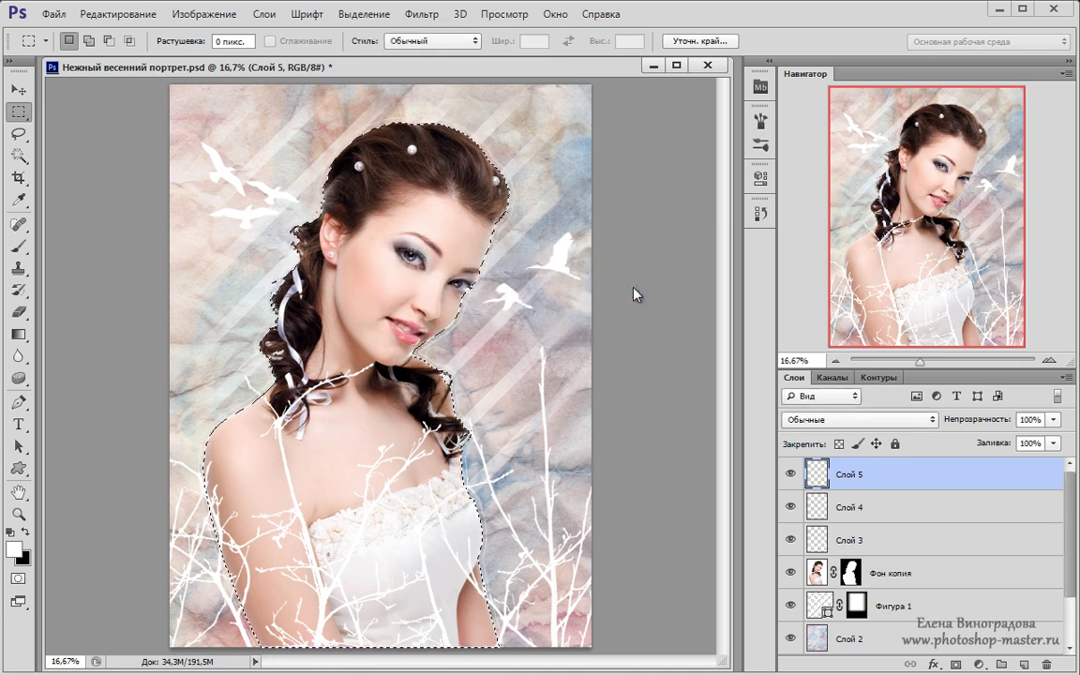
# Stroke the 60-pixel-expanded selection inside with a 6 px white line at 50% opacity, and deselect
pyautogui.rightClick(500, 252)
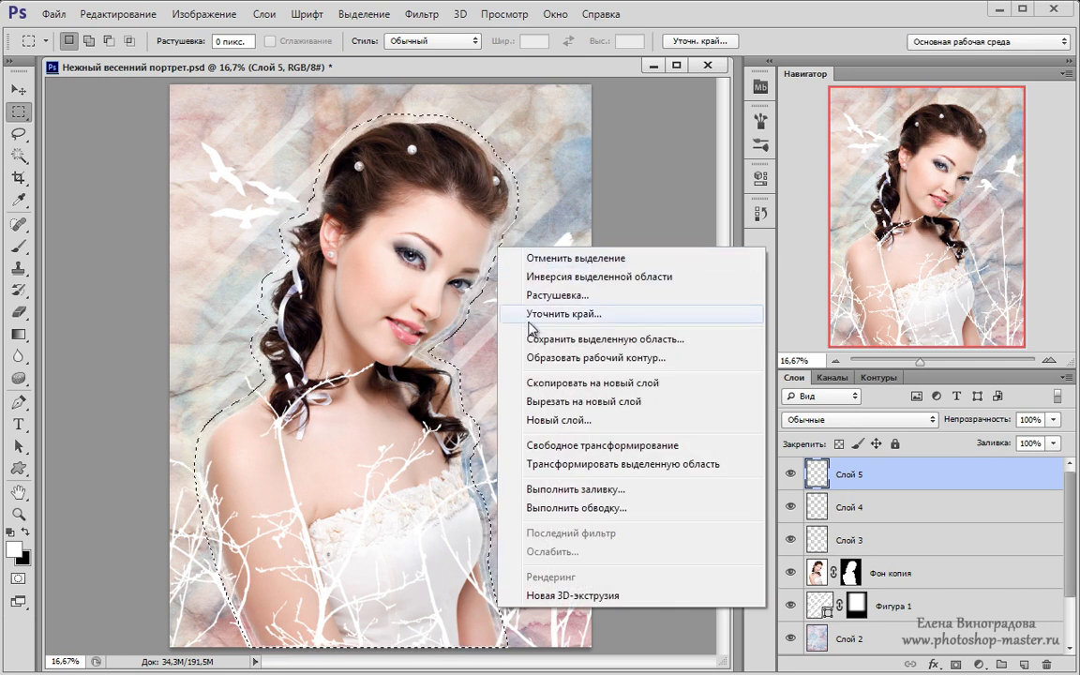
pyautogui.click(560, 507)
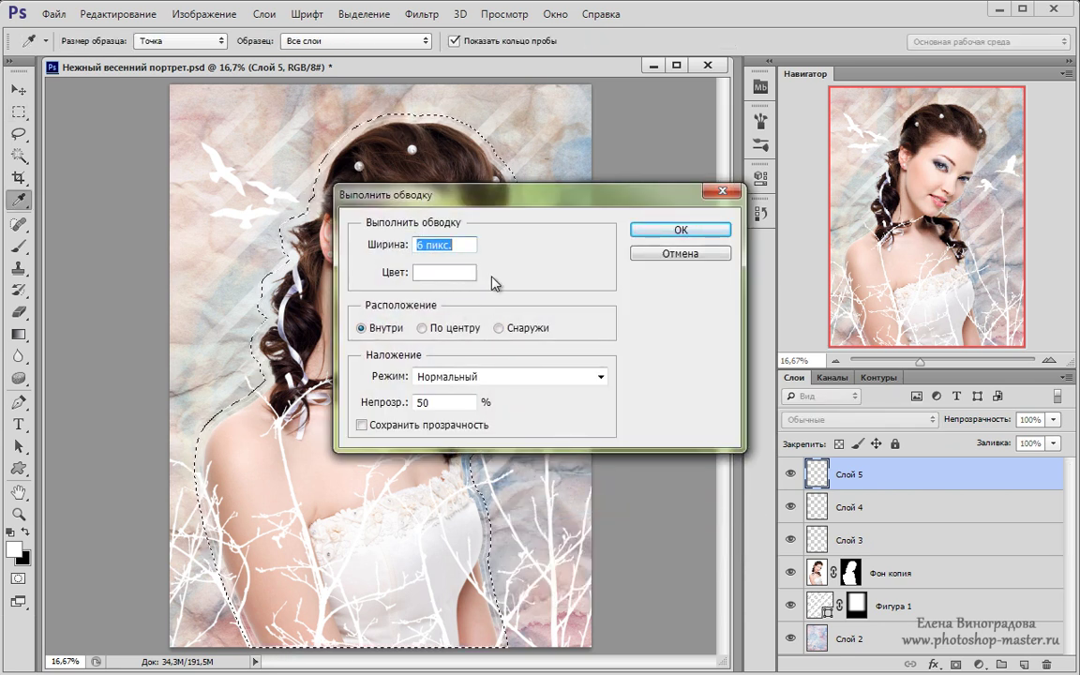
pyautogui.click(679, 230)
pyautogui.press('m')
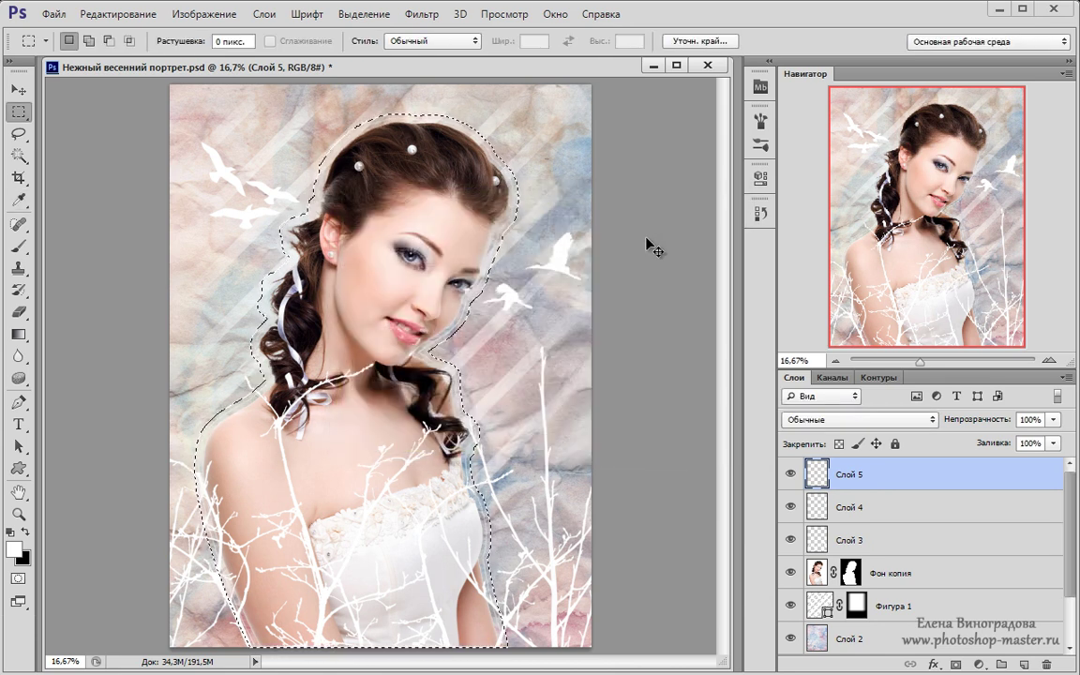
pyautogui.hotkey('ctrl', 'd')
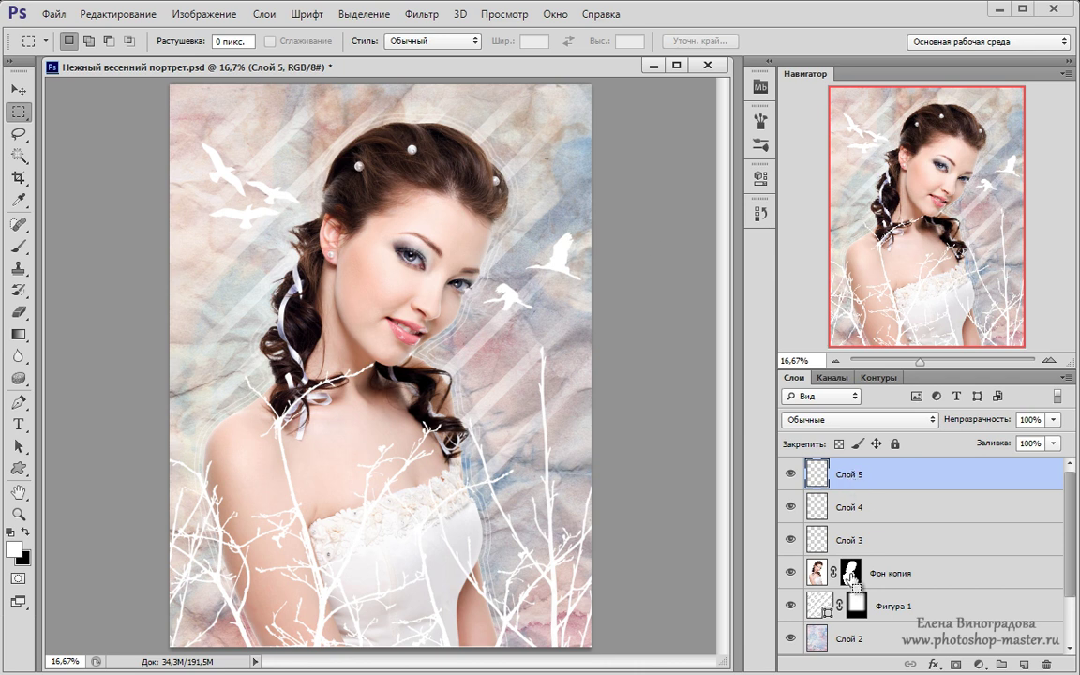
# Load the woman's layer mask as a selection again and expand it by 90 pixels
pyautogui.keyDown('ctrl'); pyautogui.click(842, 518); pyautogui.keyUp('ctrl')
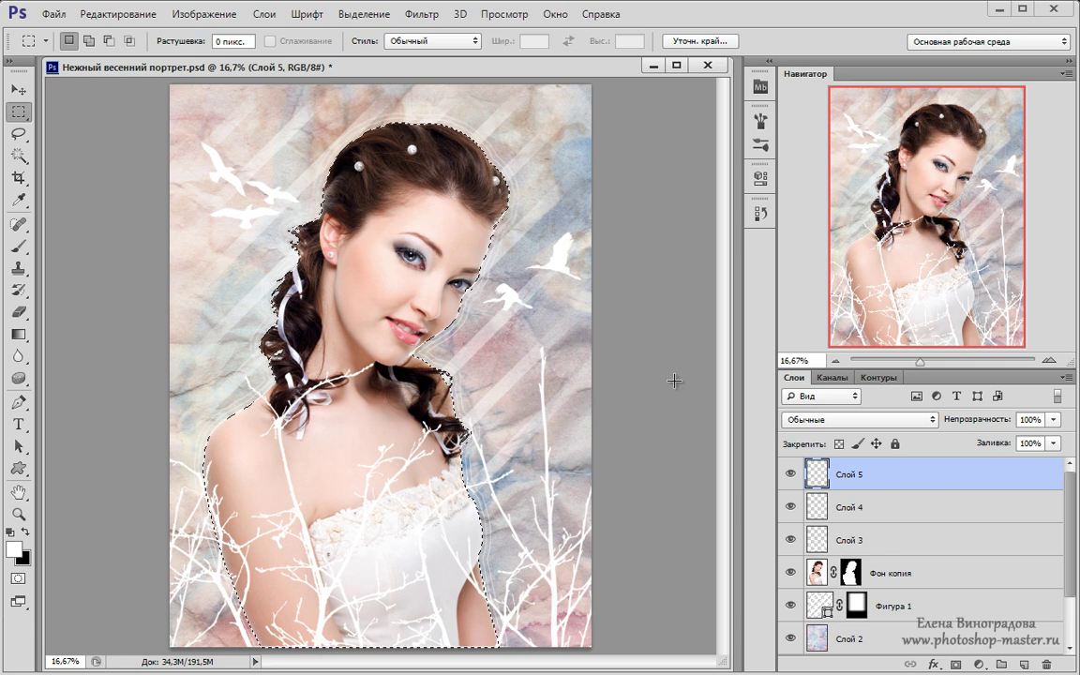
pyautogui.click(365, 15)
pyautogui.moveTo(371, 199)
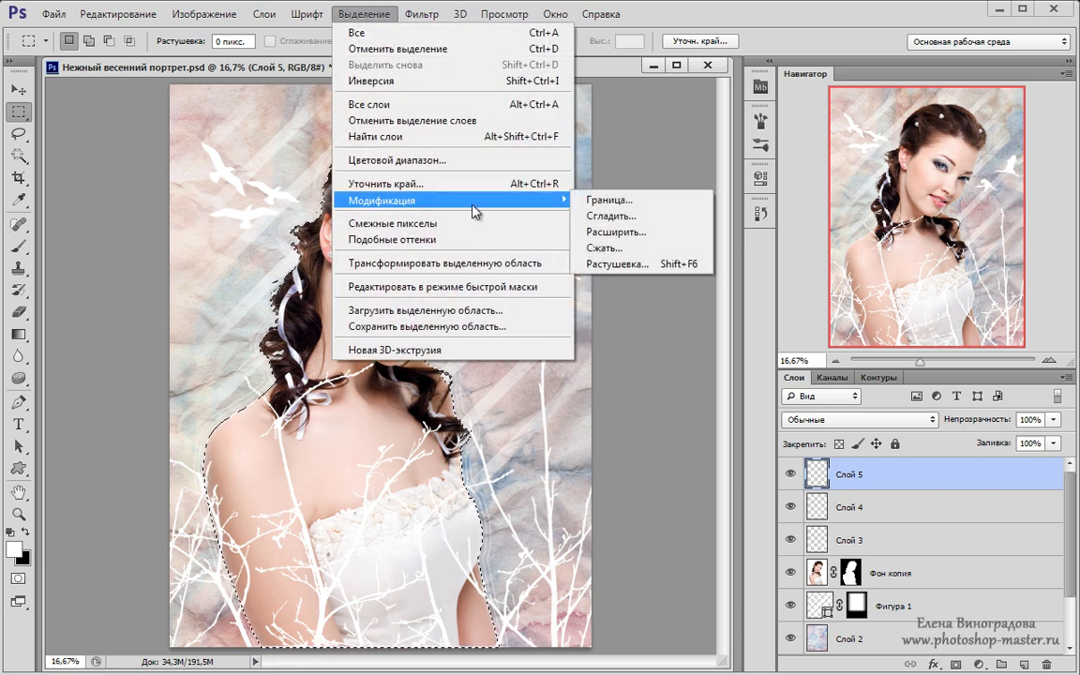
pyautogui.click(611, 236)
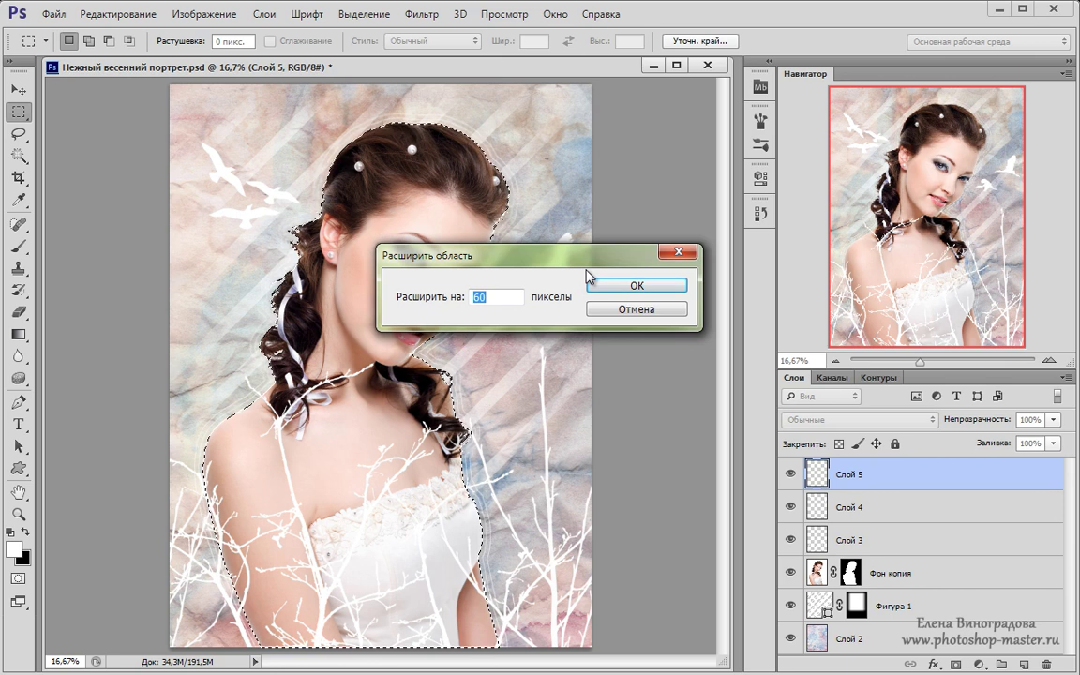
pyautogui.write('90')
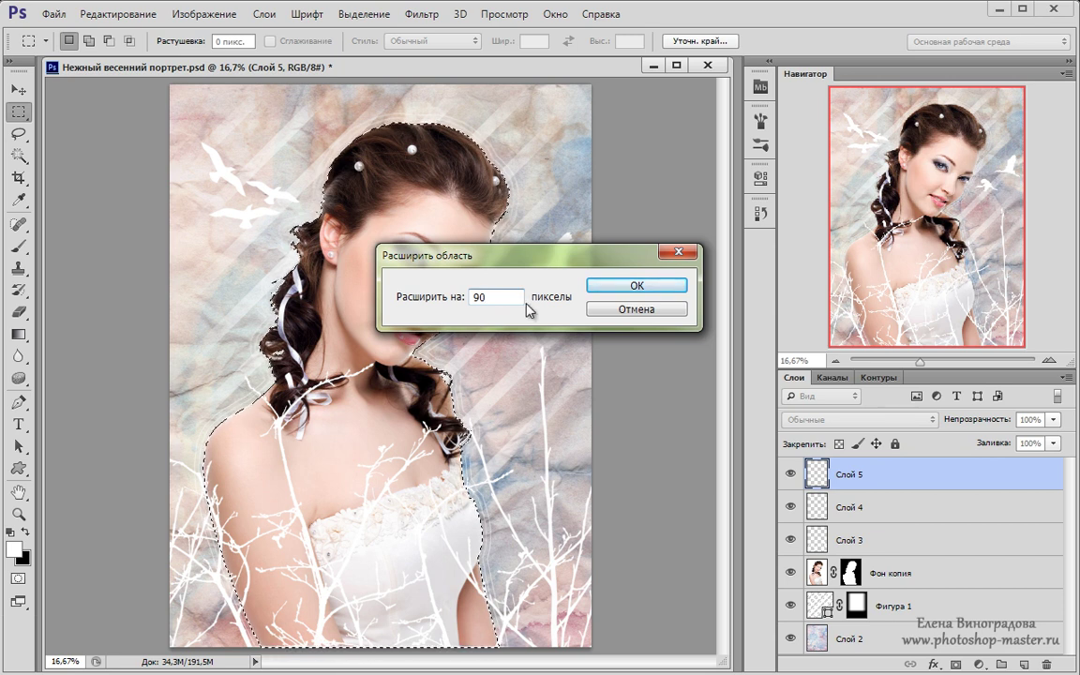
pyautogui.click(630, 287)
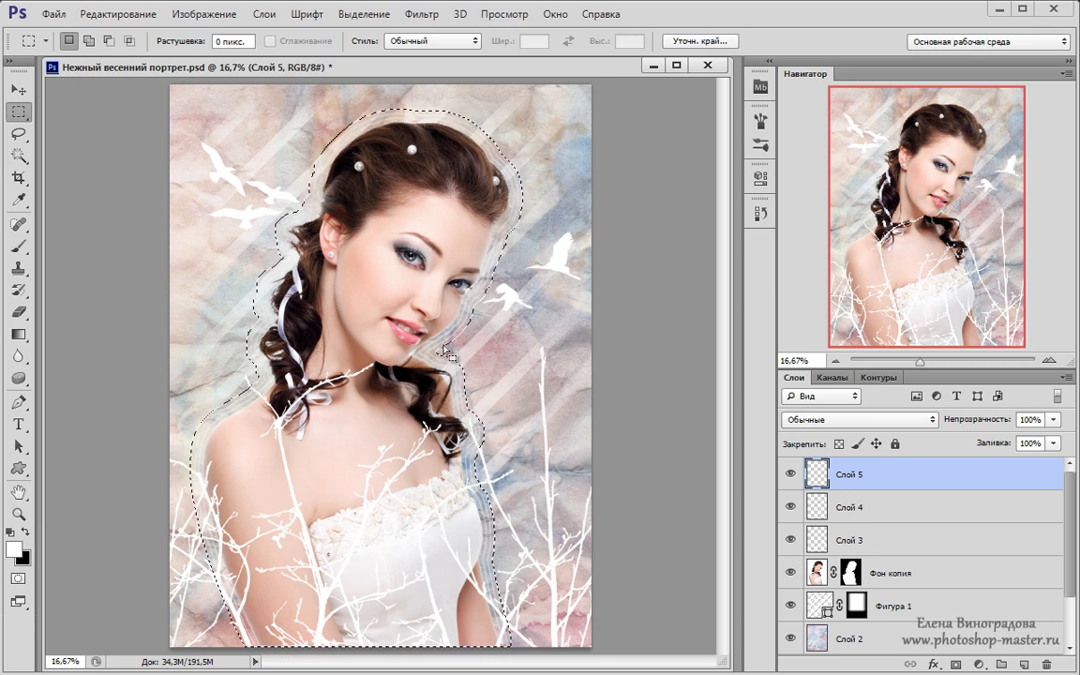
# Stroke the 90-pixel-expanded selection inside with a 6 px white line at 50% opacity, and deselect
pyautogui.rightClick(497, 250)
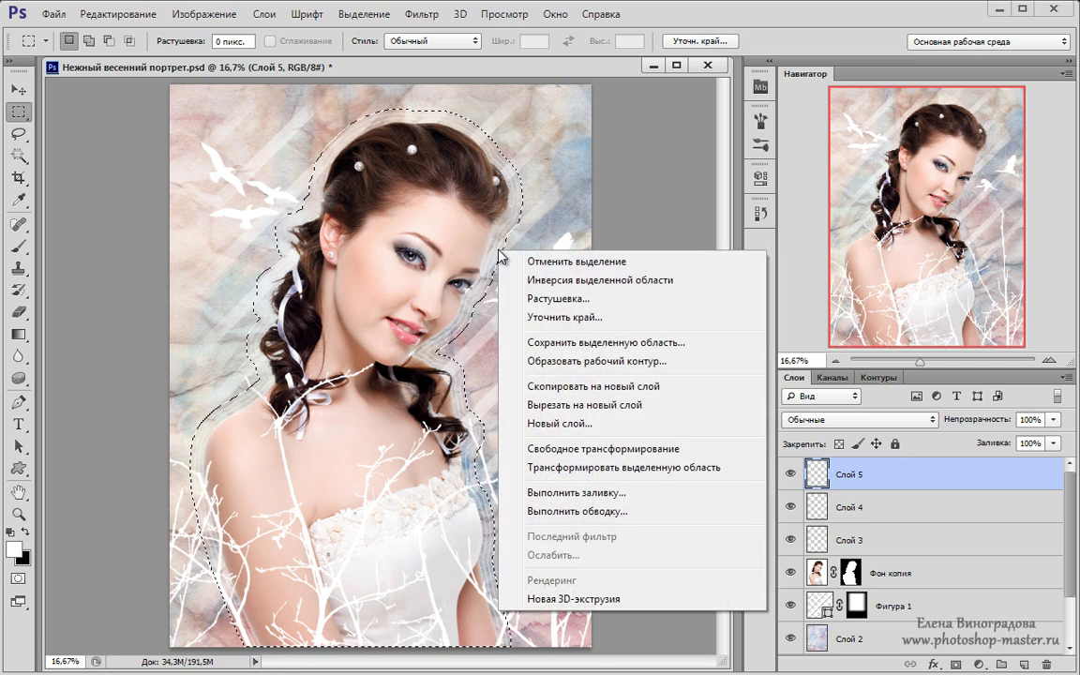
pyautogui.click(577, 511)
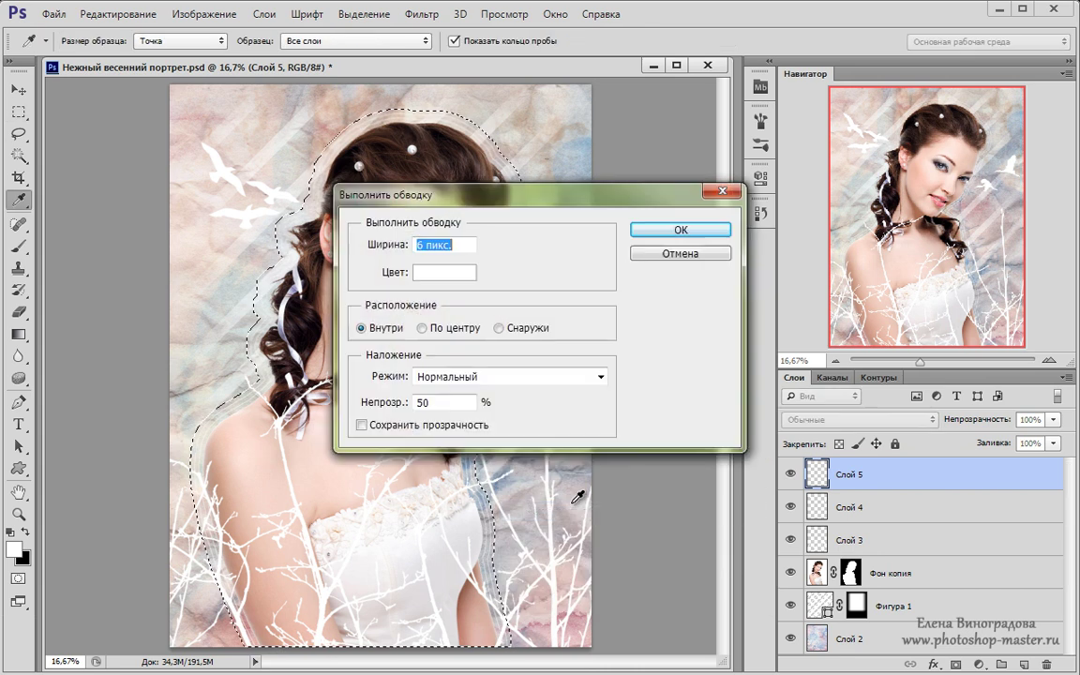
pyautogui.click(681, 230)
pyautogui.press('m')
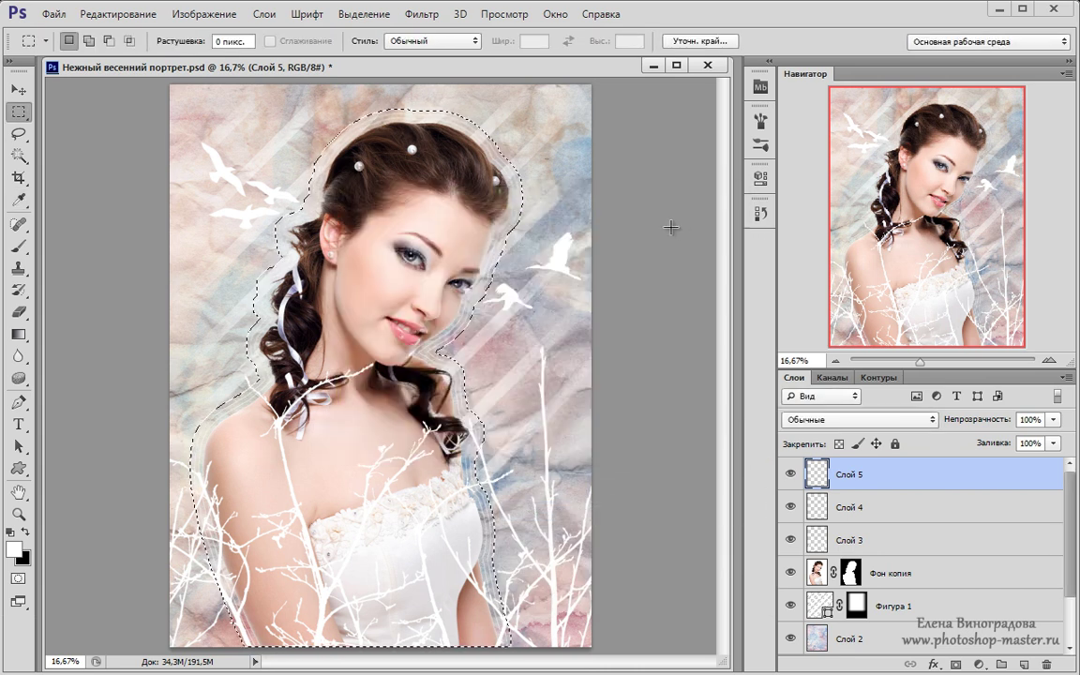
pyautogui.hotkey('ctrl', 'd')
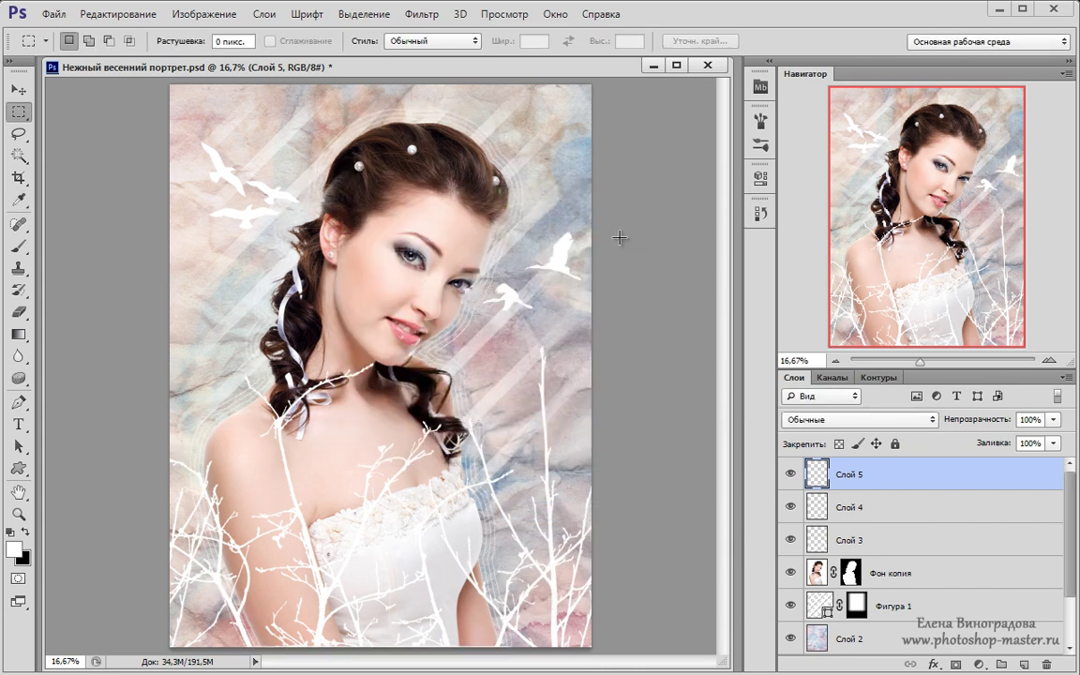
# Add a layer mask to the outline stroke layer and set up a black soft round brush with 0% hardness at 150 px
pyautogui.click(1049, 361)
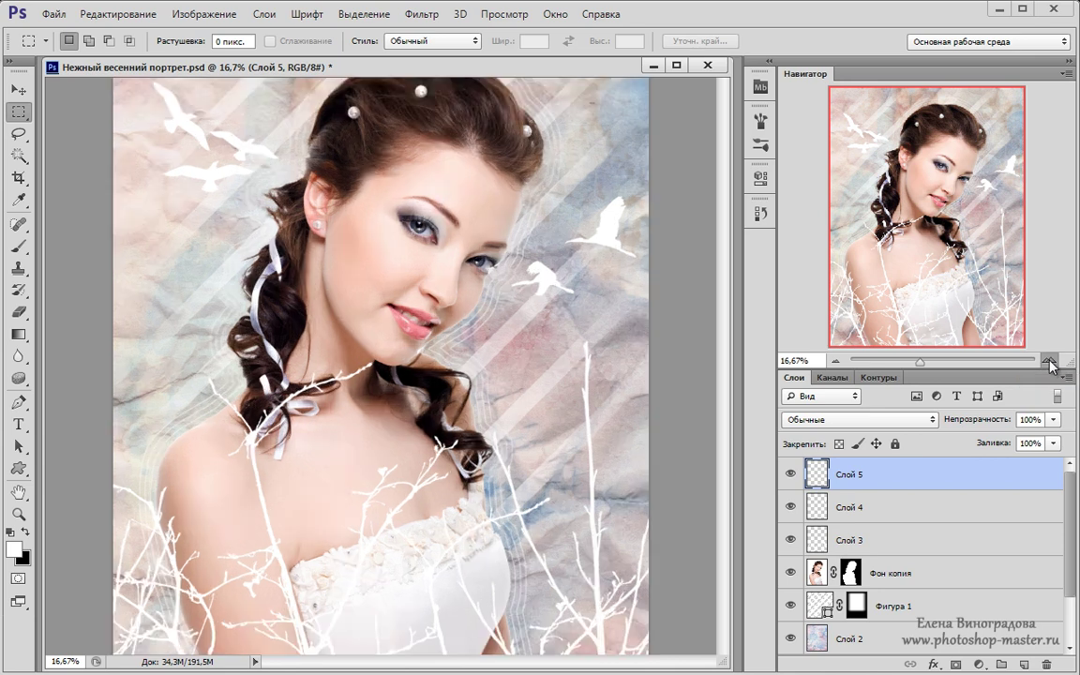
pyautogui.click(1048, 361)
pyautogui.moveTo(940, 247); pyautogui.dragTo(931, 322)
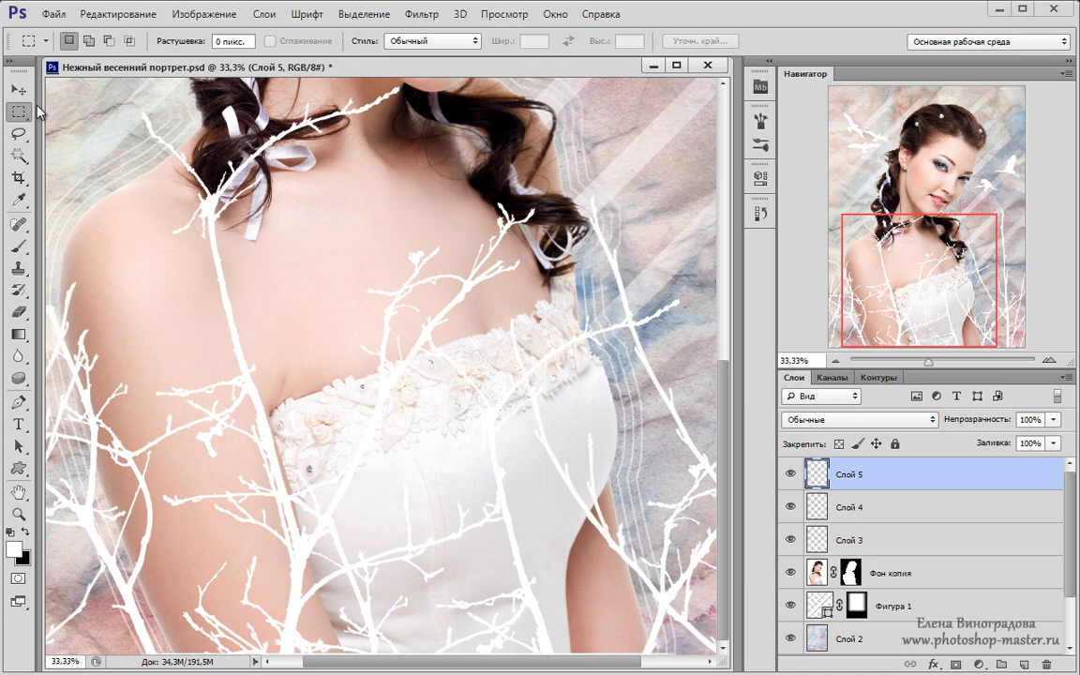
pyautogui.press('v')
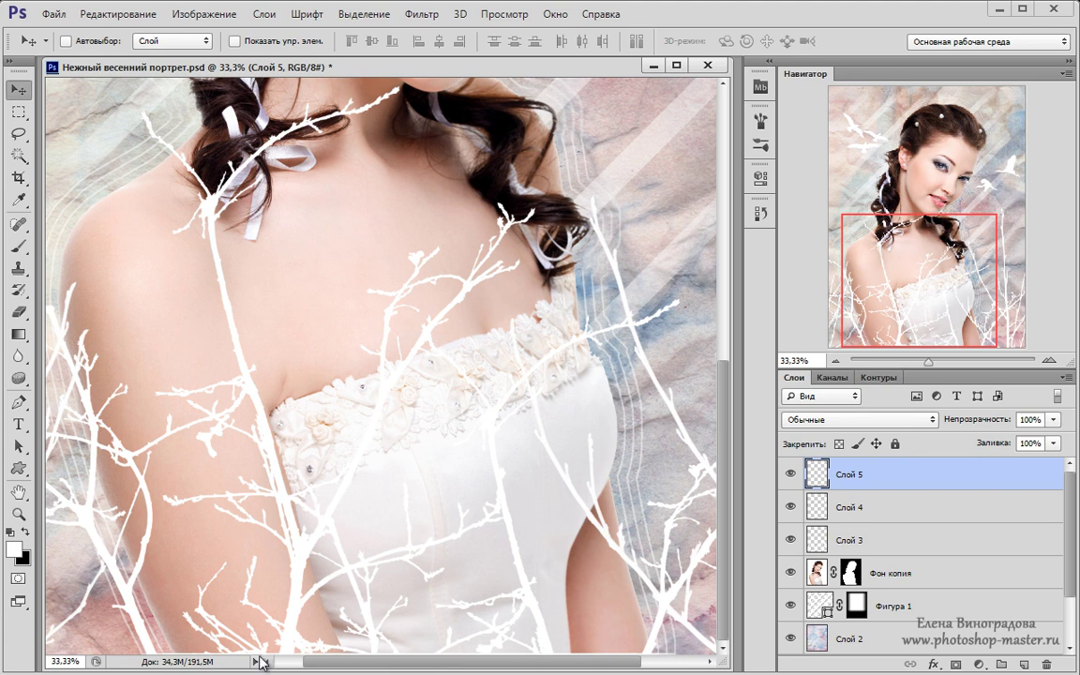
pyautogui.click(835, 361)
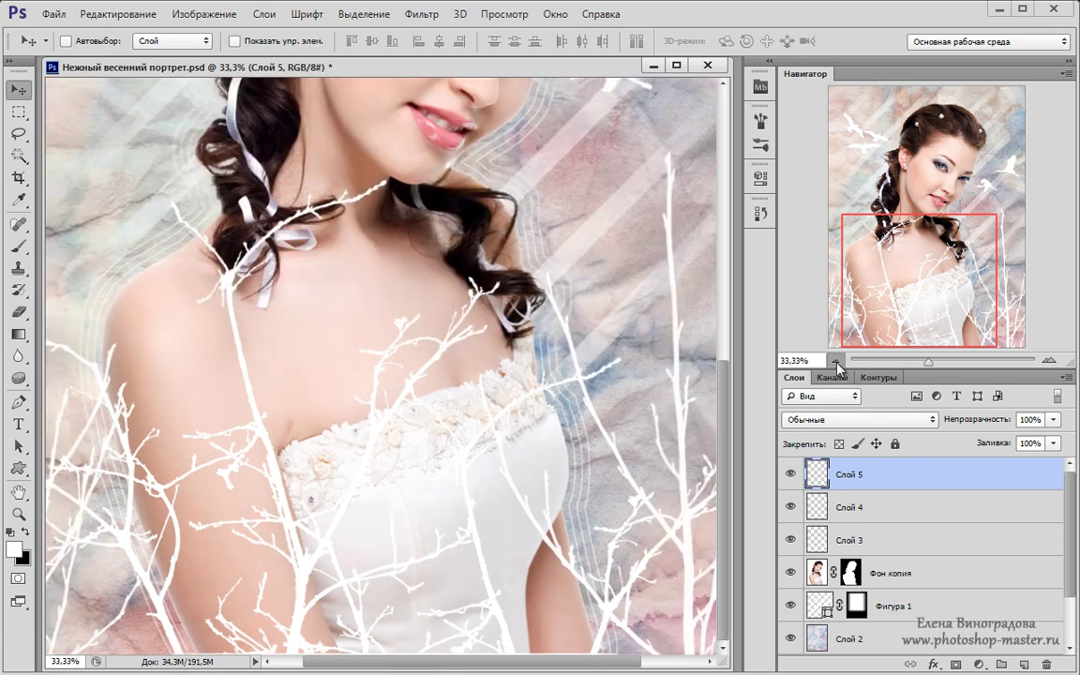
pyautogui.click(836, 362)
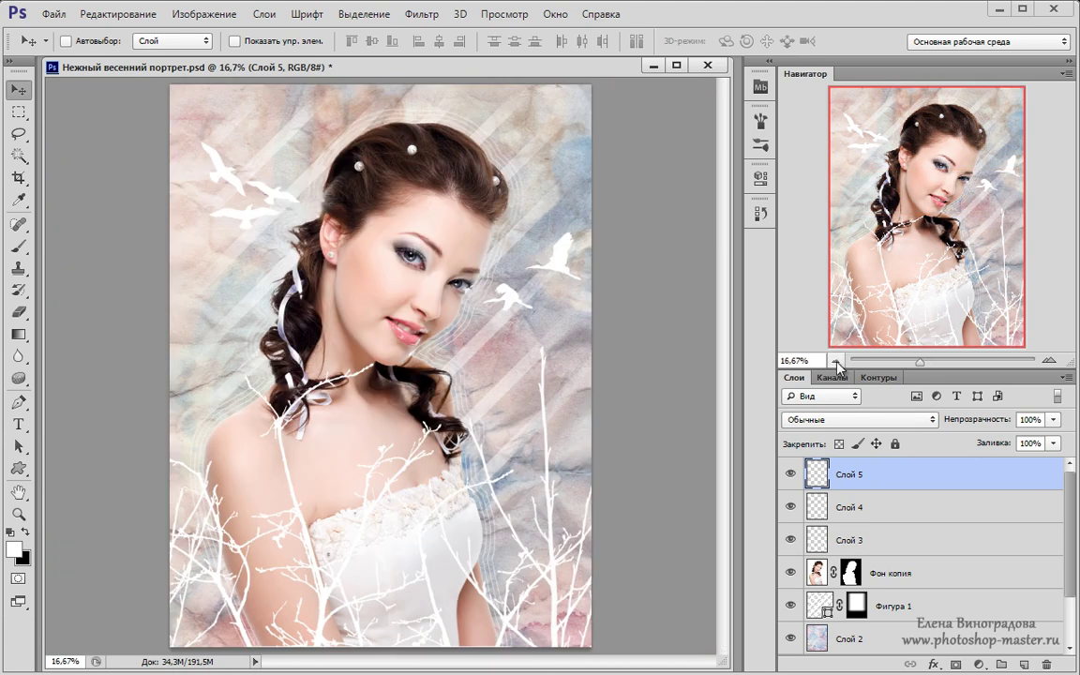
pyautogui.click(956, 664)
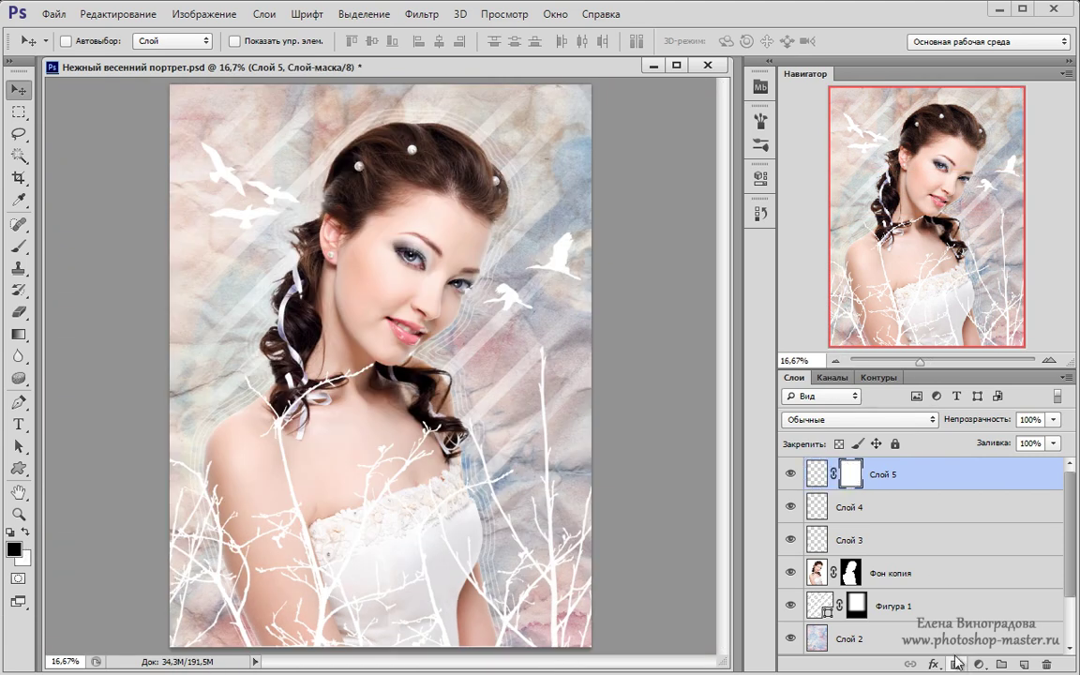
pyautogui.click(18, 246)
pyautogui.click(87, 42)
pyautogui.click(36, 171)
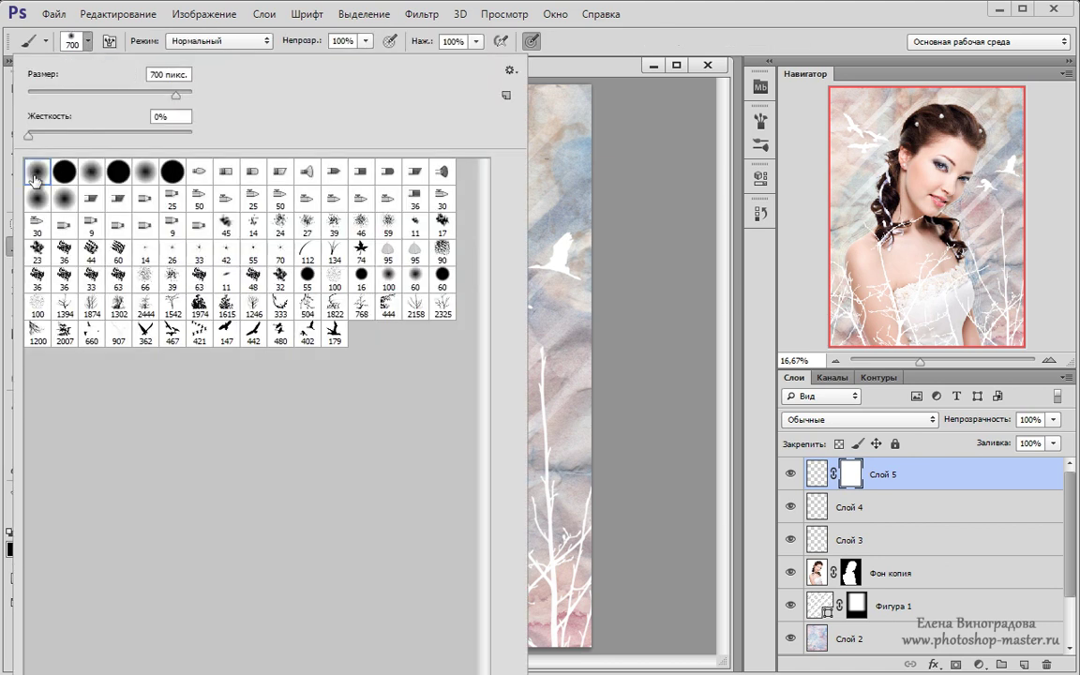
pyautogui.click(85, 42)
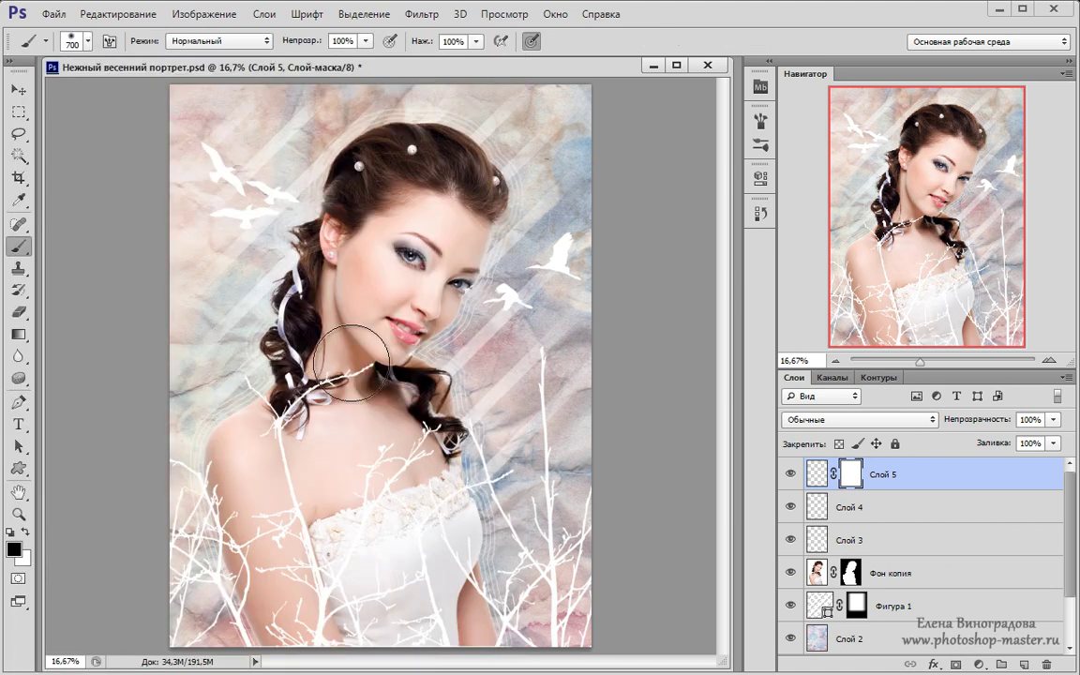
pyautogui.press('[')
pyautogui.press('[')
pyautogui.press('[')
pyautogui.press('[')
pyautogui.press('[')
pyautogui.press('[')
pyautogui.press('[')
pyautogui.press('[')
pyautogui.press('[')
pyautogui.press('[')
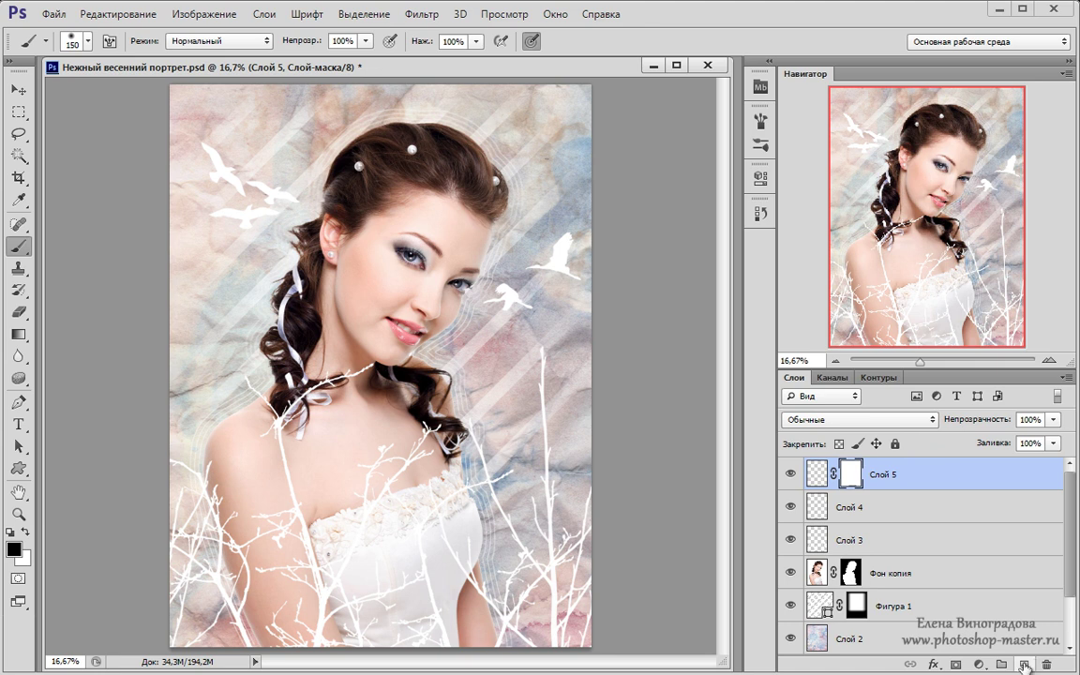
# Add a new layer above the outline strokes and set its blend mode to Soft Light (Мягкий свет)
pyautogui.hotkey('ctrl', 'shift', 'alt', 'n')
pyautogui.press('x')
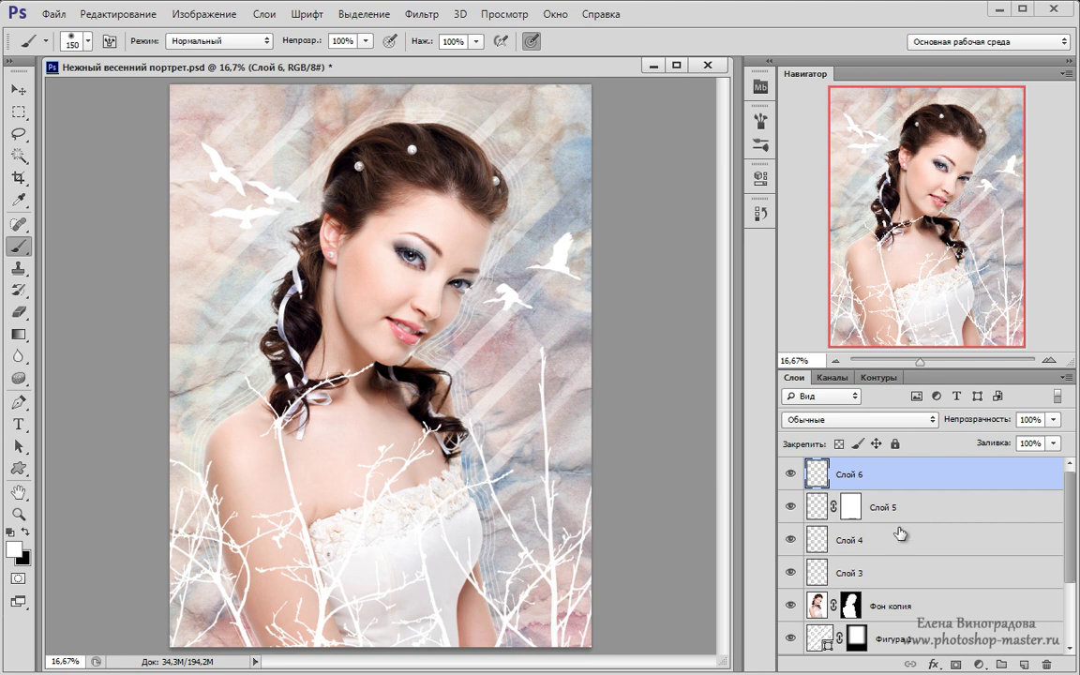
pyautogui.click(933, 420)
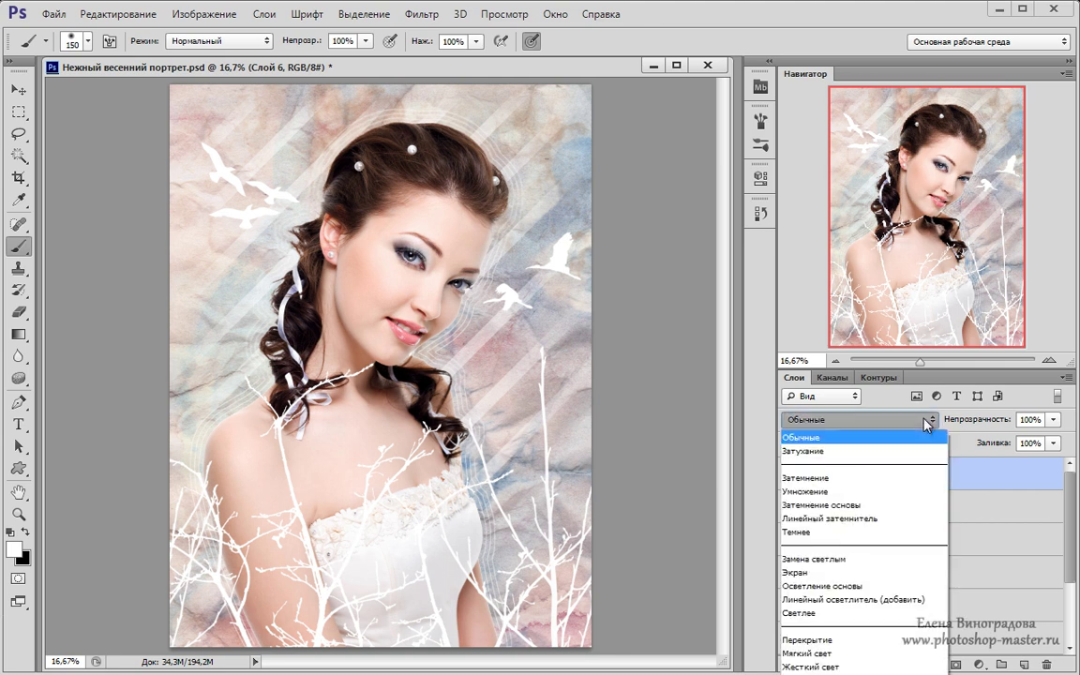
pyautogui.click(812, 651)
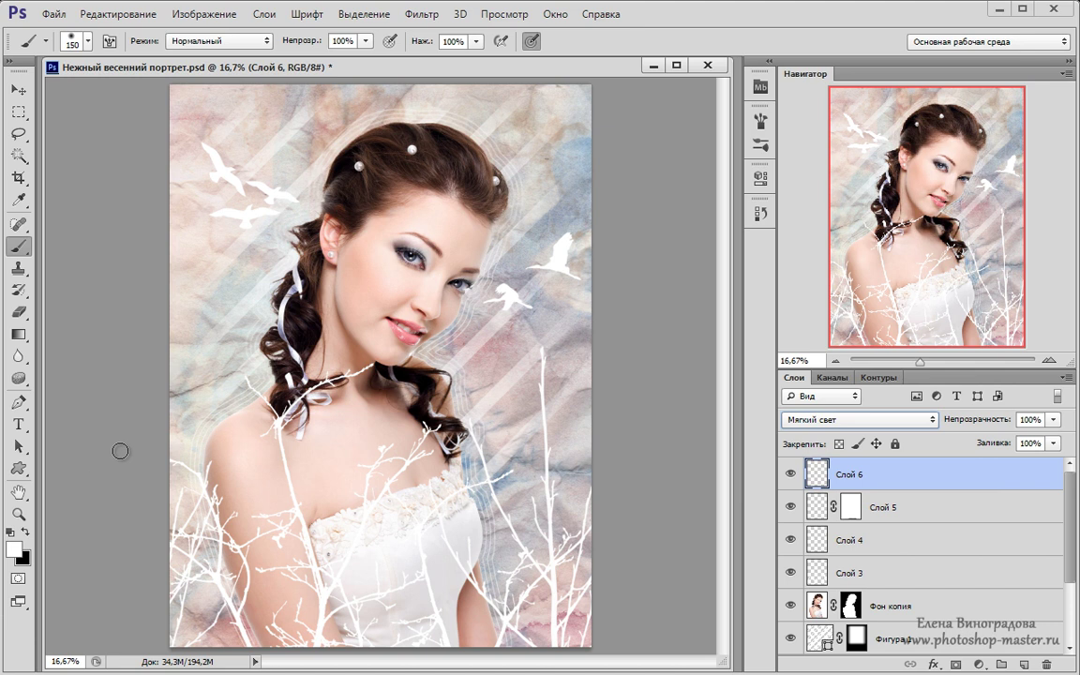
# Set the foreground colour to a warm yellow, #ffdf0a
pyautogui.click(14, 549)
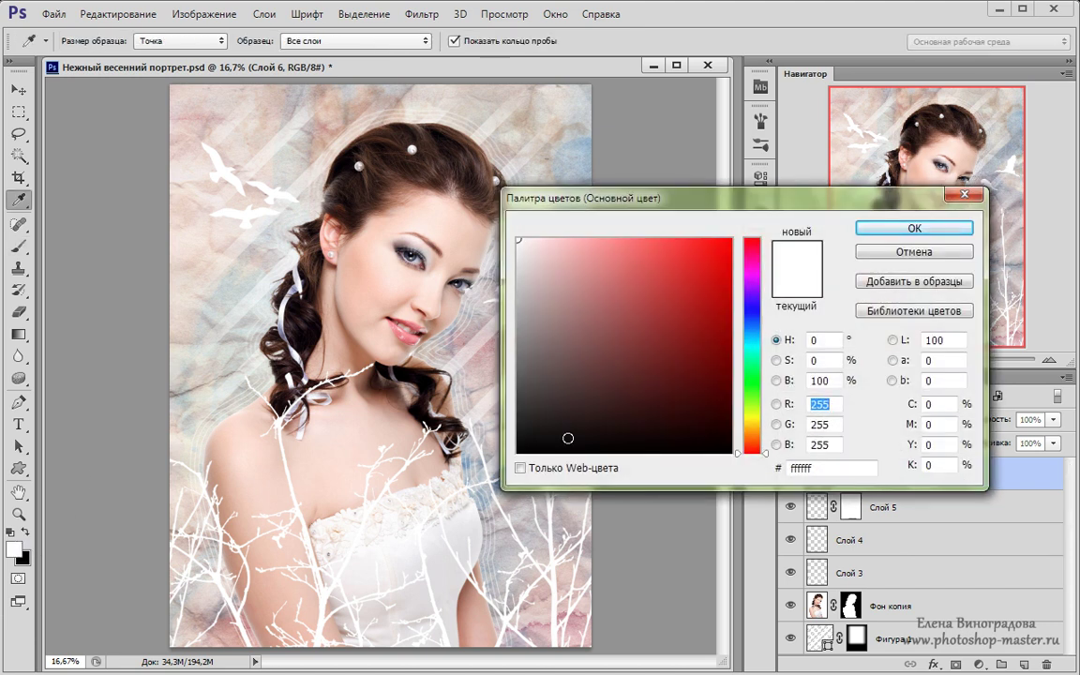
pyautogui.moveTo(755, 426); pyautogui.dragTo(755, 418)
pyautogui.click(724, 241)
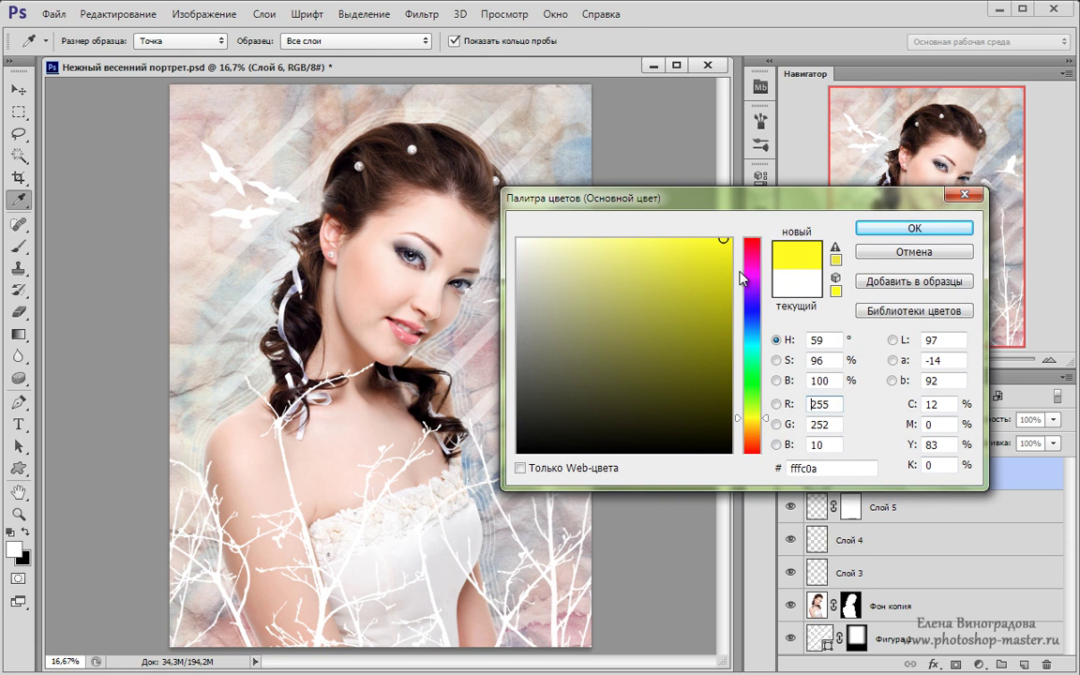
pyautogui.click(750, 423)
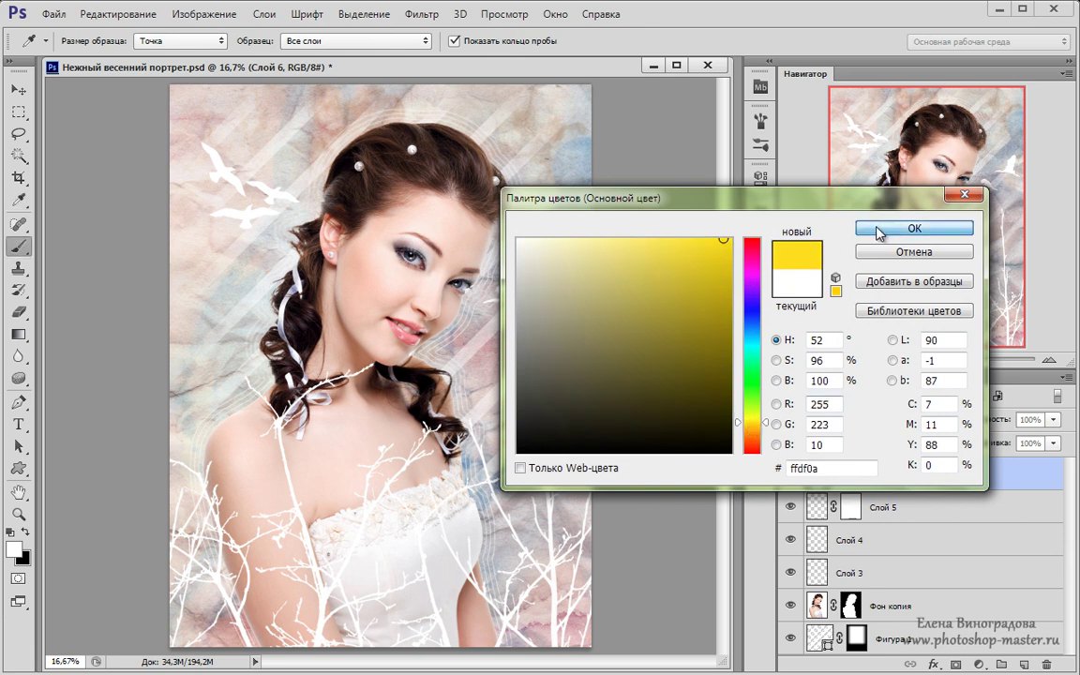
pyautogui.click(914, 227)
# Paint soft yellow spots with a 1600 px brush beside the braid, in the lower-right background and in the upper-right corner of the portrait
pyautogui.press('b')
pyautogui.press(']')
pyautogui.press(']')
pyautogui.press(']')
pyautogui.press(']')
pyautogui.press(']')
pyautogui.press(']')
pyautogui.press(']')
pyautogui.press(']')
pyautogui.press(']')
pyautogui.press(']')
pyautogui.press(']')
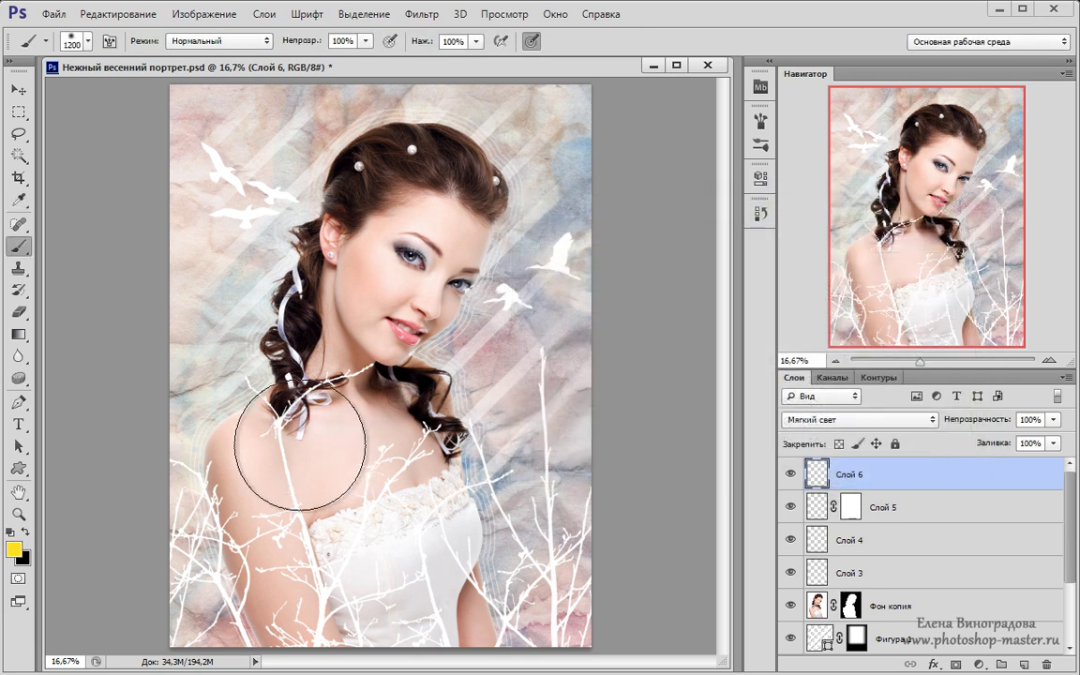
pyautogui.press(']')
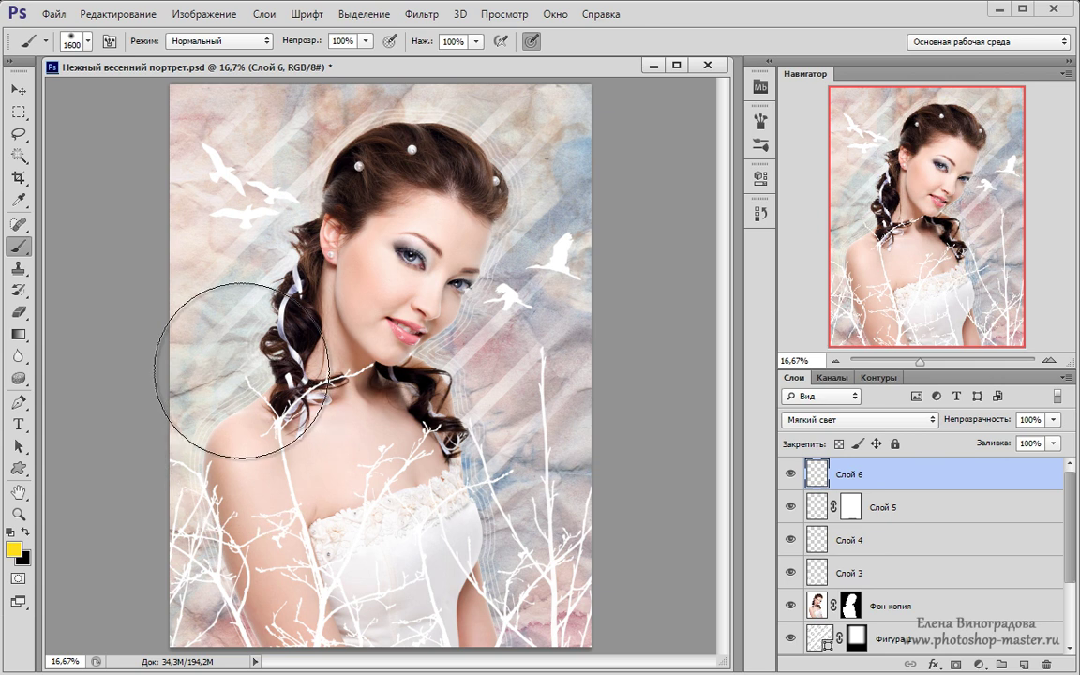
pyautogui.moveTo(236, 357); pyautogui.dragTo(242, 370)
pyautogui.moveTo(470, 482); pyautogui.dragTo(519, 494)
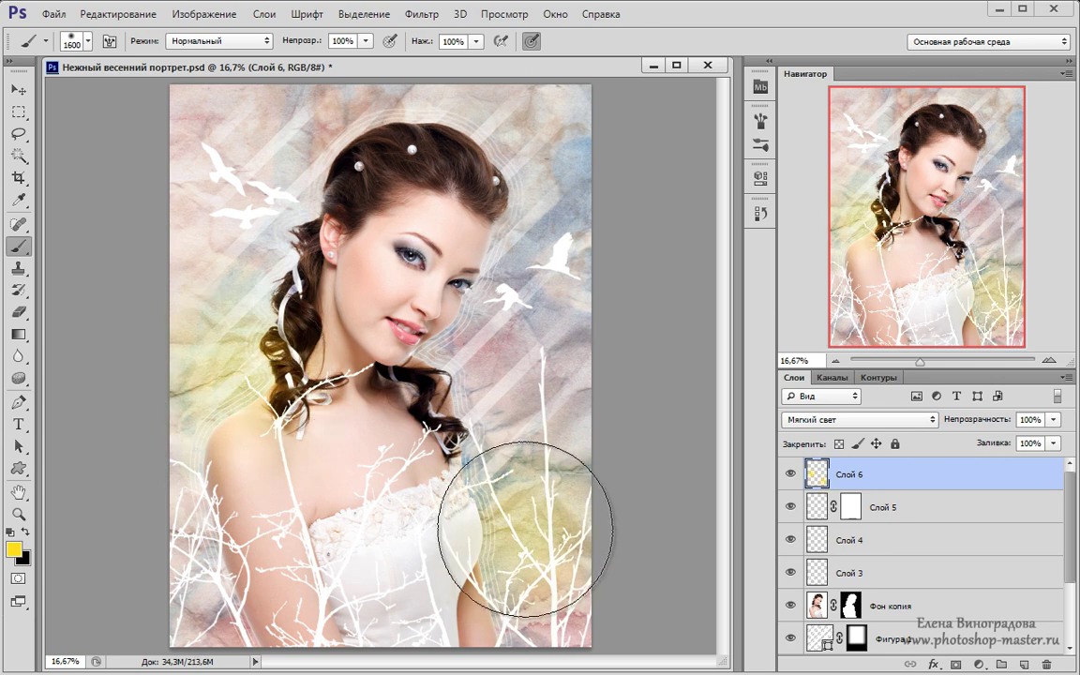
pyautogui.moveTo(501, 152)
pyautogui.mouseDown()
pyautogui.moveTo(518, 160)
pyautogui.moveTo(542, 132)
pyautogui.mouseUp()
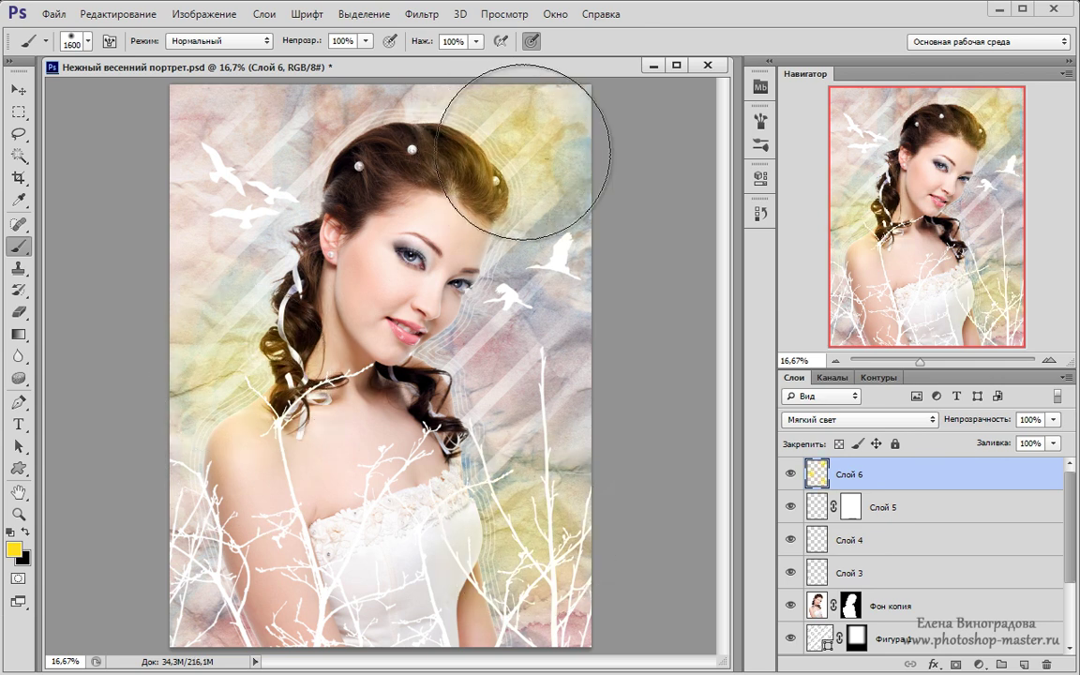
# Paint sky-blue #0ad4ff tints with an 1800 px brush over the upper-left background, around the birds at right and on the dress
pyautogui.click(14, 552)
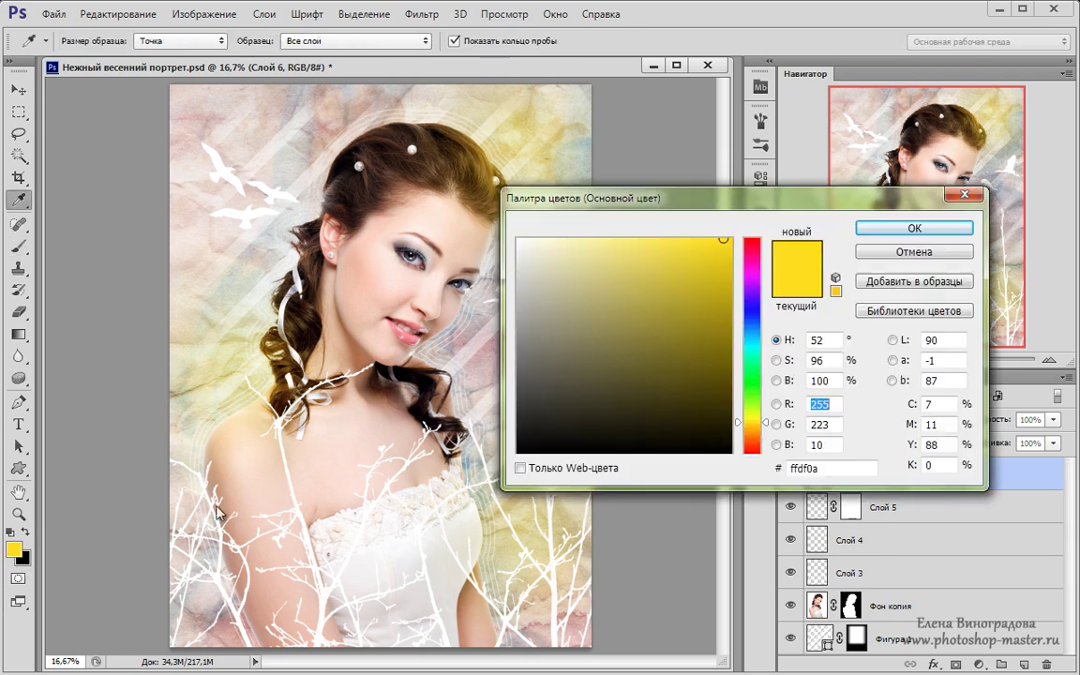
pyautogui.click(753, 344)
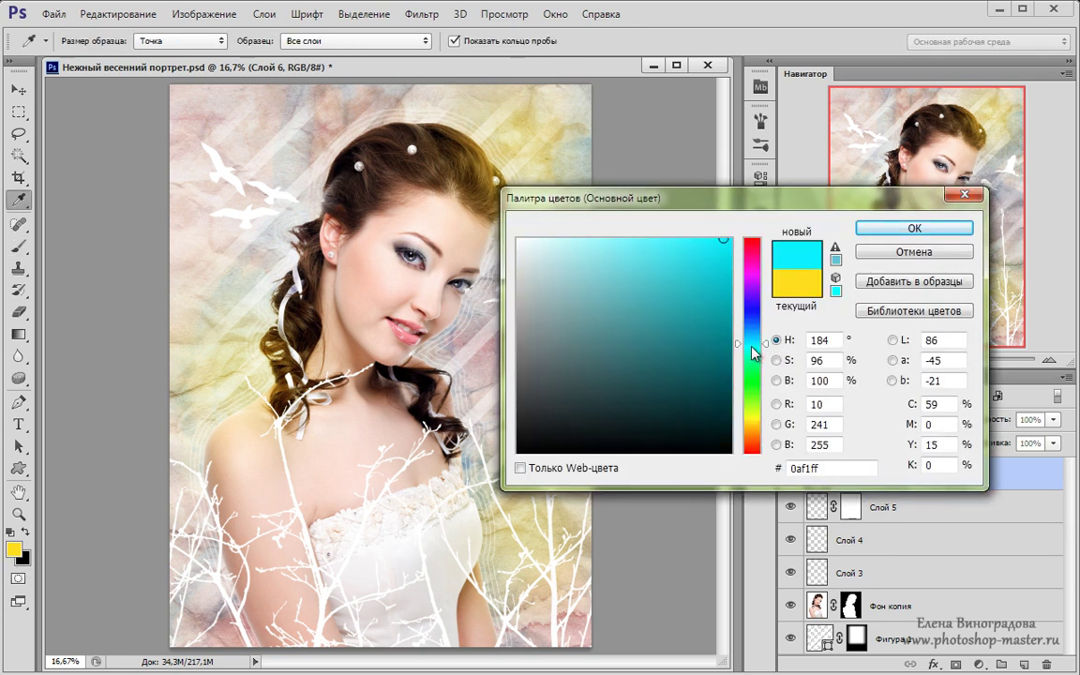
pyautogui.moveTo(752, 344); pyautogui.dragTo(753, 340)
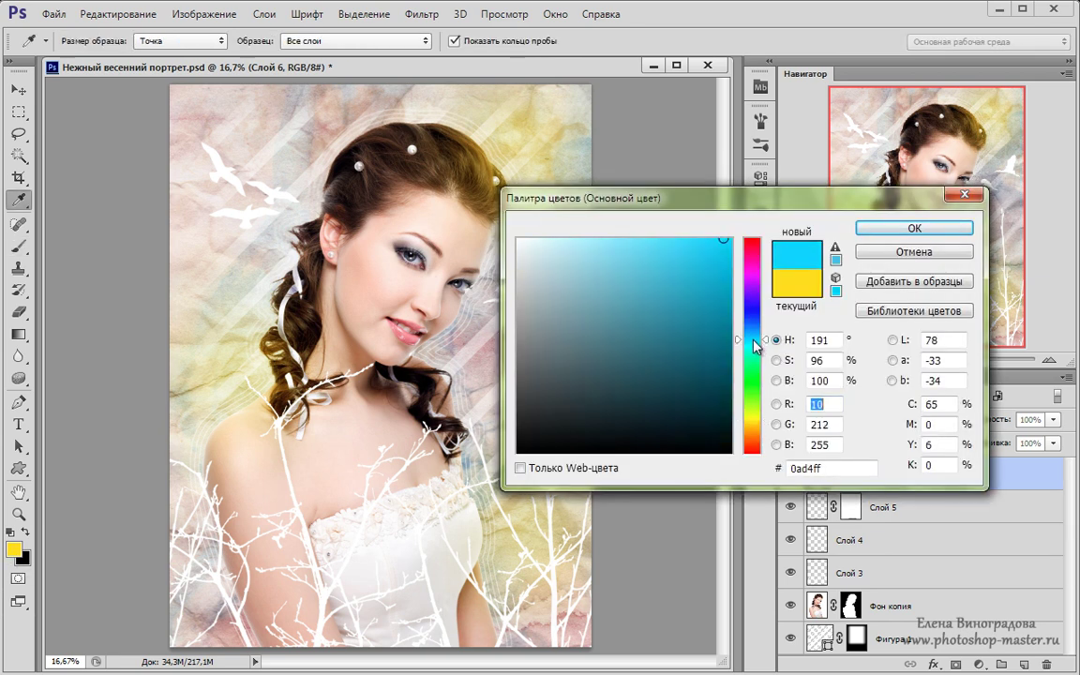
pyautogui.click(916, 229)
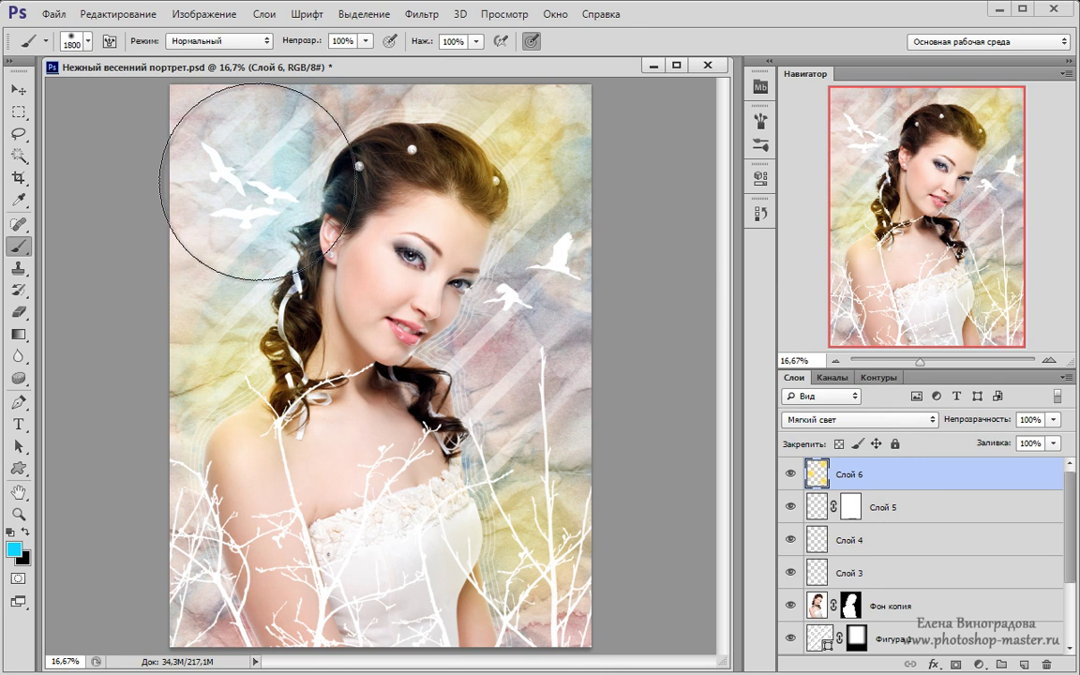
pyautogui.moveTo(257, 181)
pyautogui.mouseDown()
pyautogui.moveTo(474, 316)
pyautogui.moveTo(536, 321)
pyautogui.mouseUp()
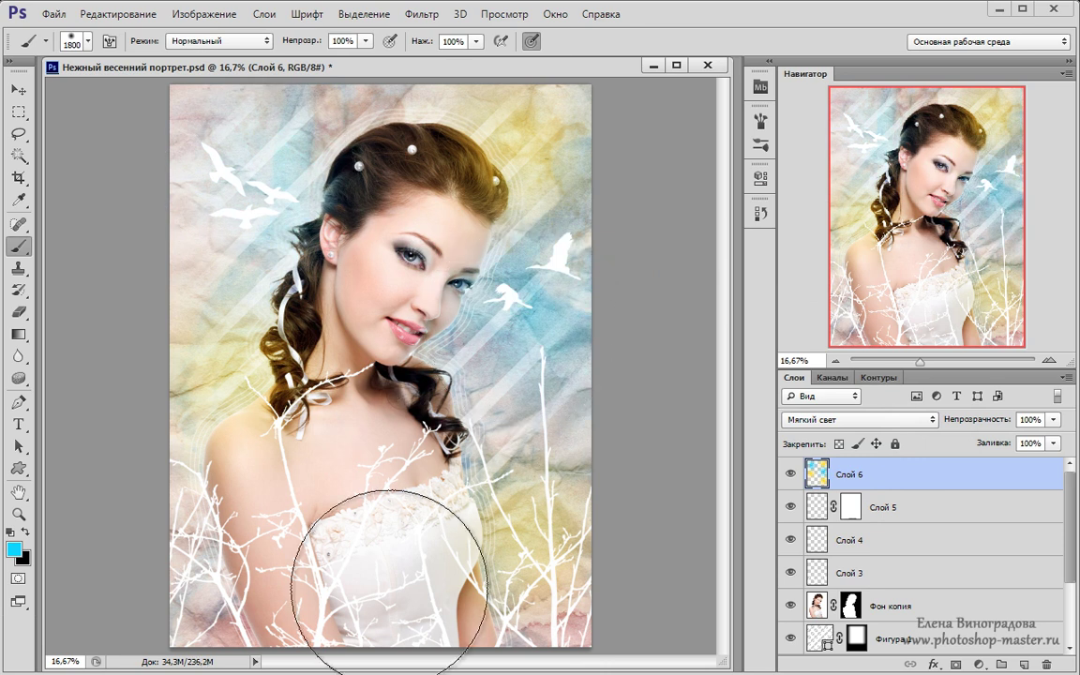
pyautogui.moveTo(389, 581)
pyautogui.mouseDown()
pyautogui.moveTo(364, 596)
pyautogui.moveTo(379, 581)
pyautogui.mouseUp()
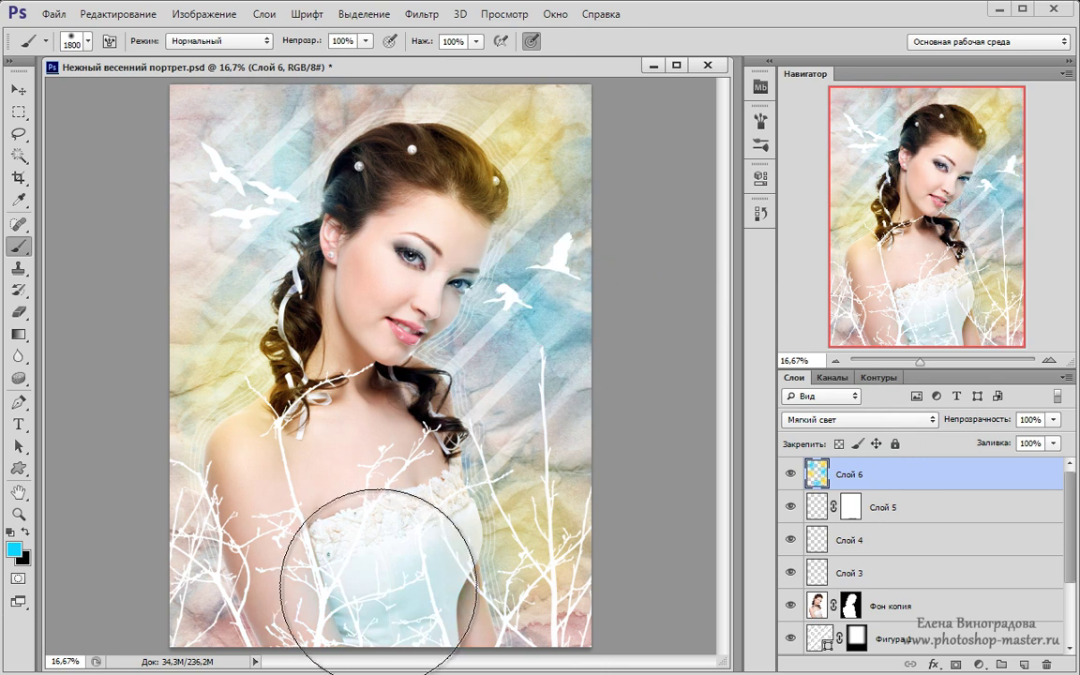
# Paint bright green (hue 97°) tints with the 1800 px brush over the lower-left branches and the background right of the bride's shoulder
pyautogui.click(17, 551)
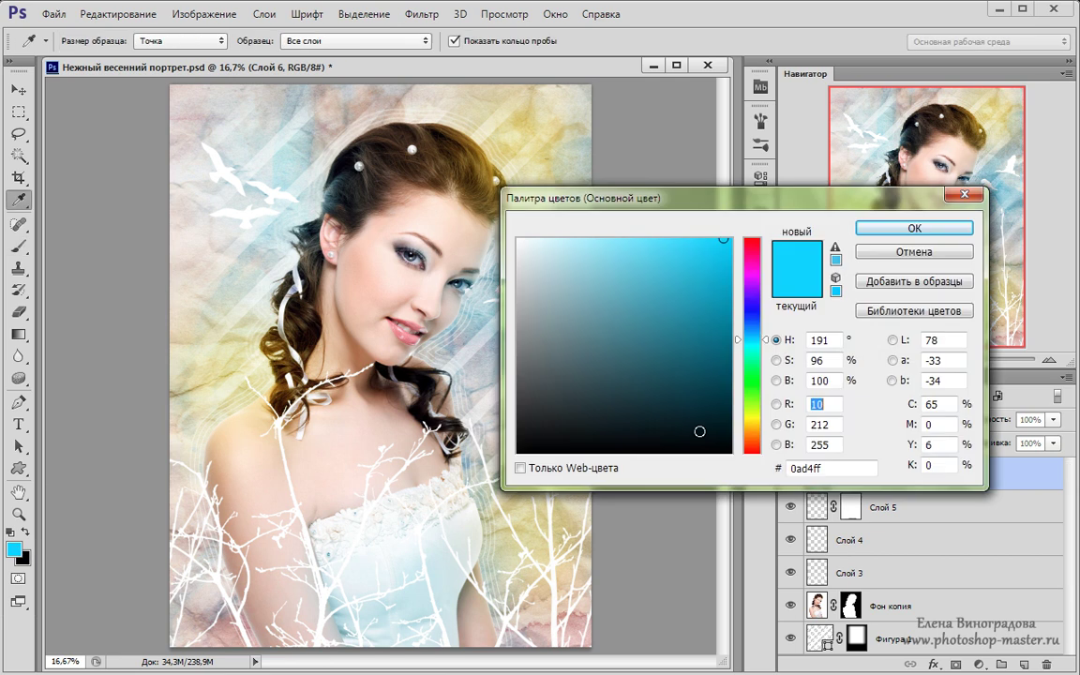
pyautogui.click(754, 394)
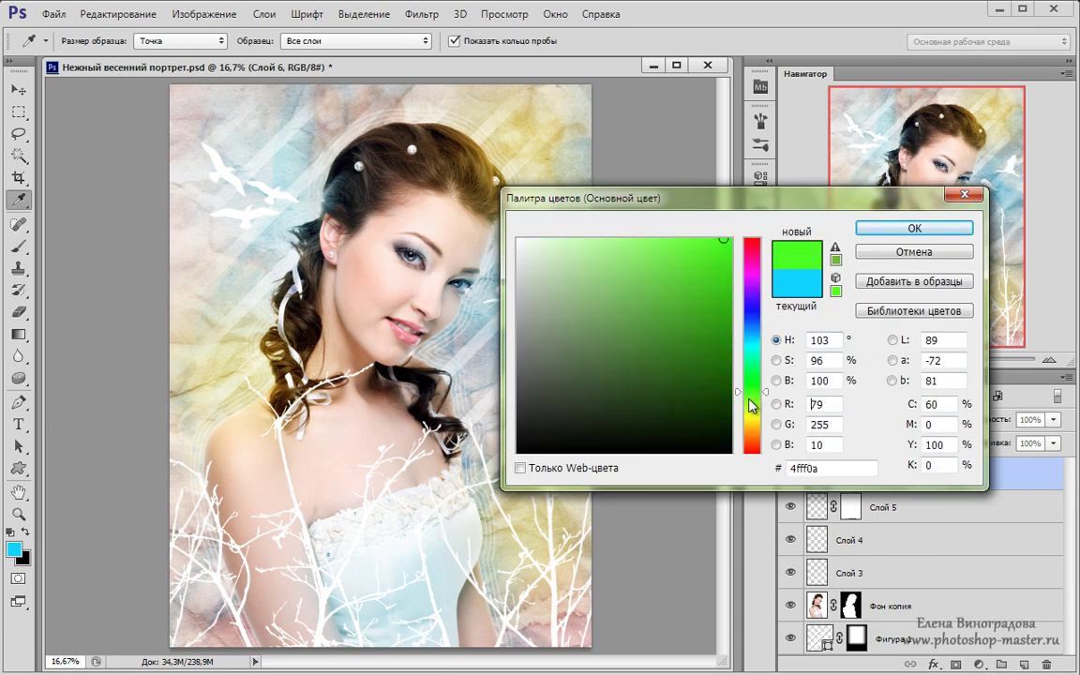
pyautogui.moveTo(749, 401); pyautogui.dragTo(684, 361)
pyautogui.click(895, 228)
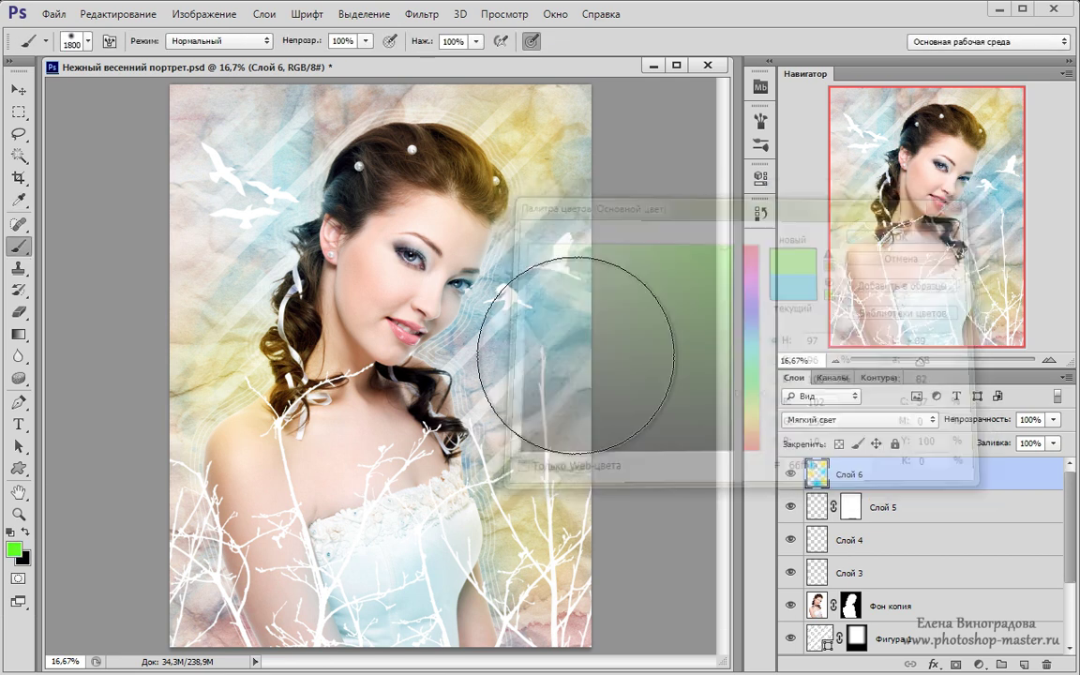
pyautogui.moveTo(211, 560); pyautogui.dragTo(227, 546)
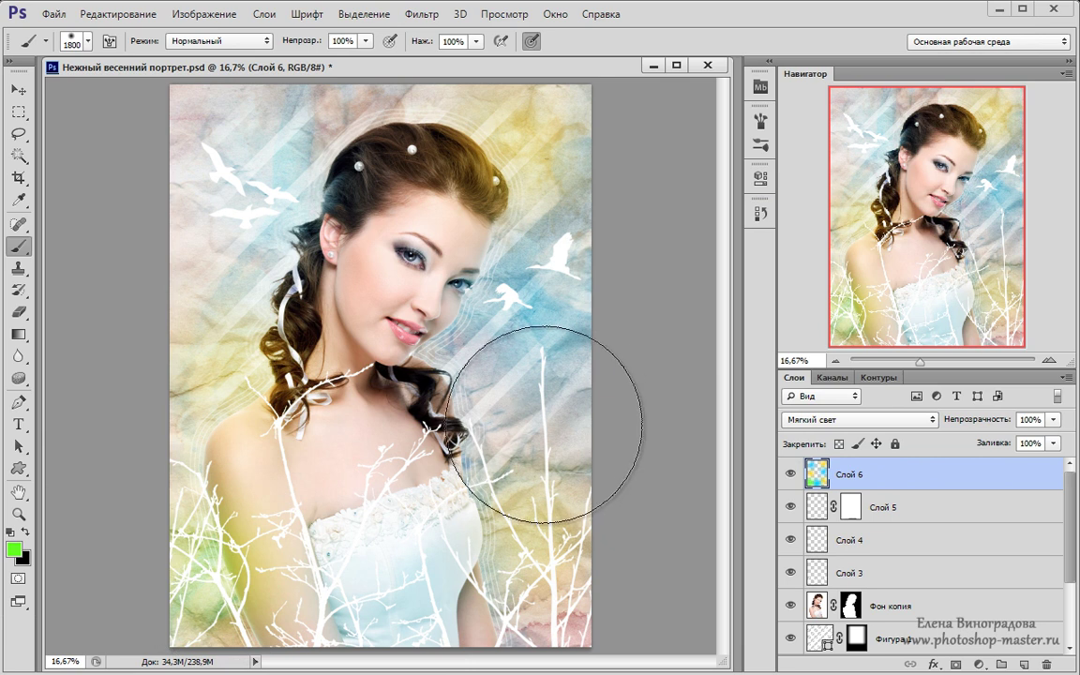
pyautogui.moveTo(533, 430); pyautogui.dragTo(682, 457)
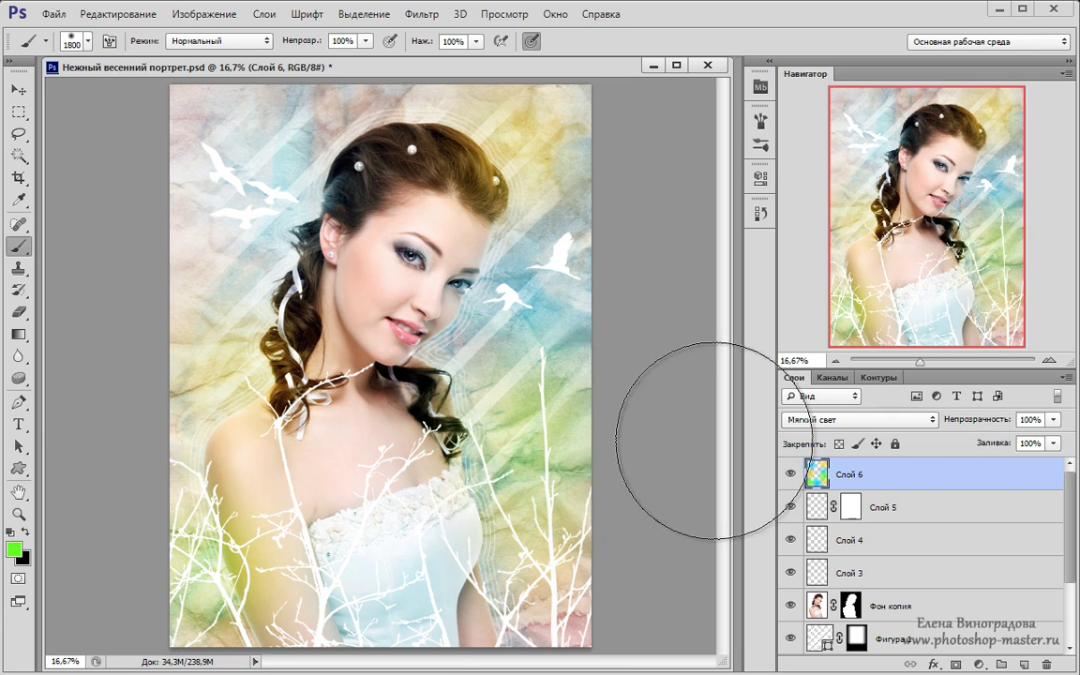
# Compare the portrait without and with the soft-light colour layer, leaving the layer visible
pyautogui.press('v')
pyautogui.click(790, 474)
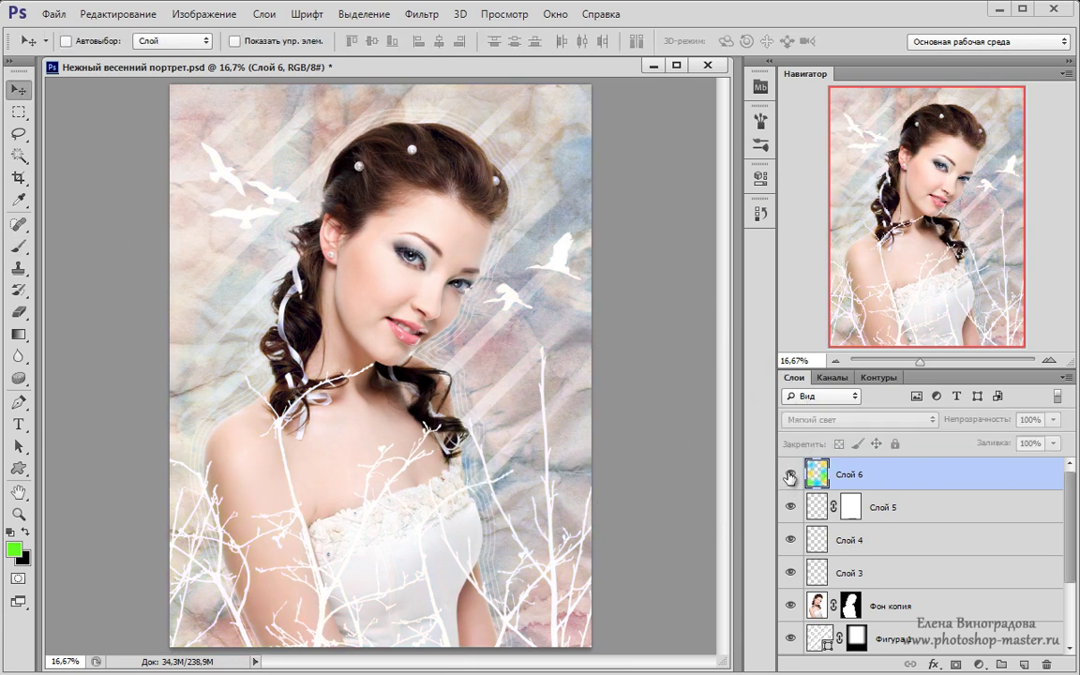
pyautogui.click(791, 475)
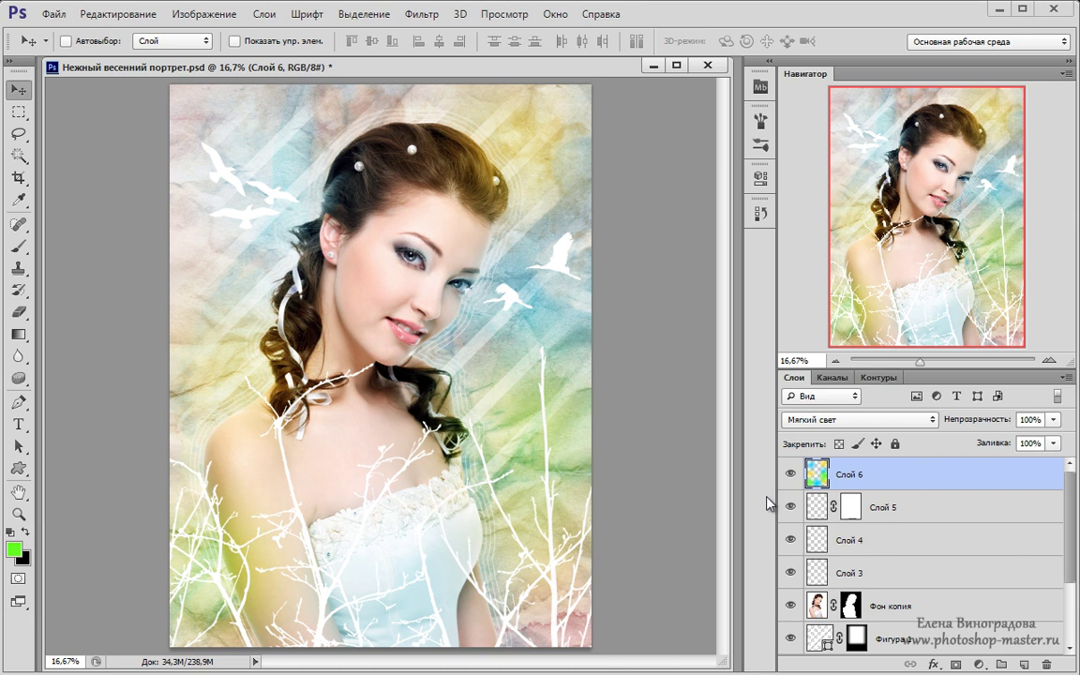